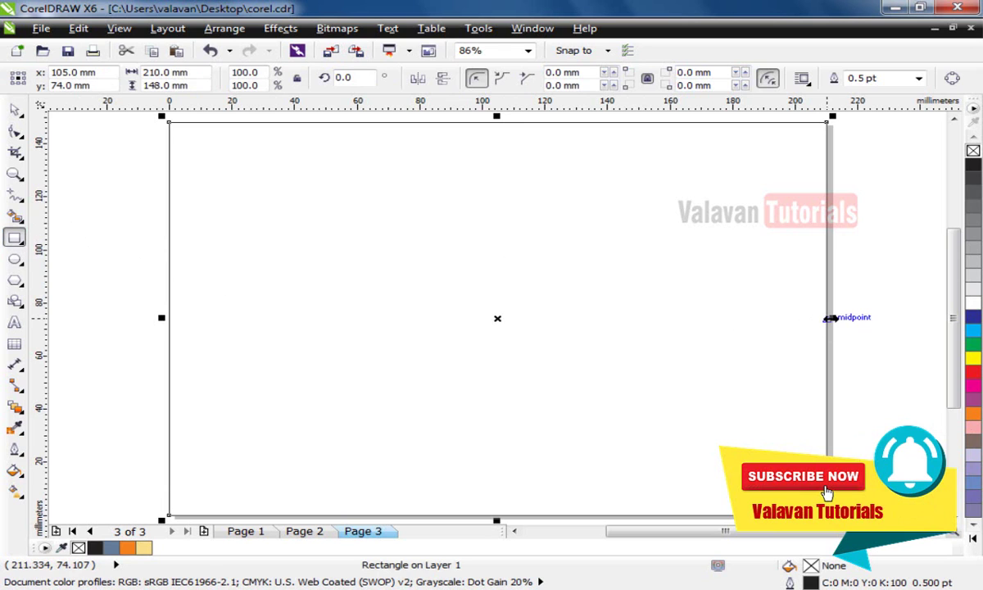
Narrow the page-sized rectangle to the left half of the page and reduce its width and height by 10 mm each
{"action": "left_click_drag", "start_coordinate": [829, 318], "coordinate": [497, 318]}
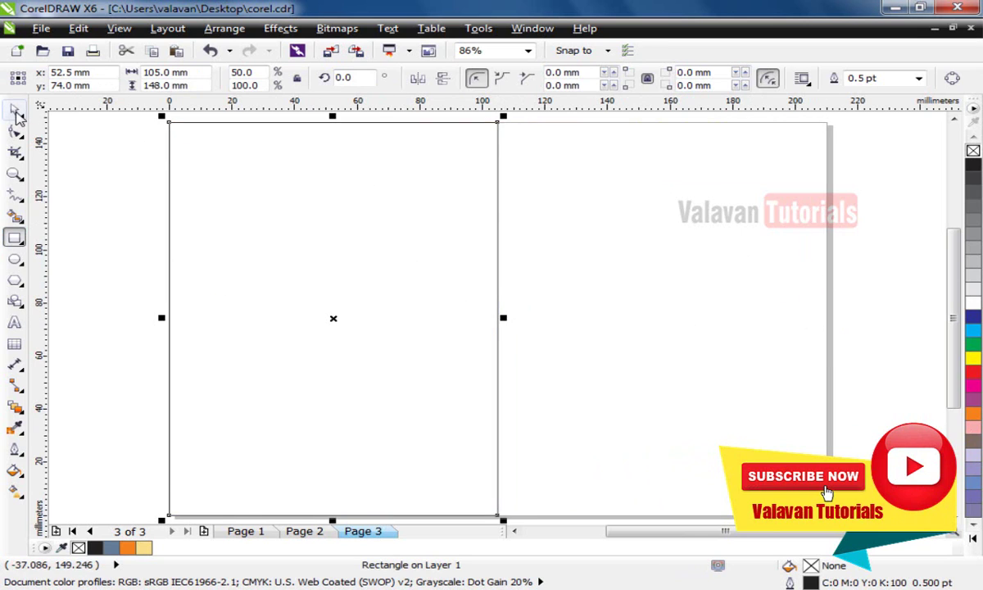
{"action": "left_click", "coordinate": [15, 109]}
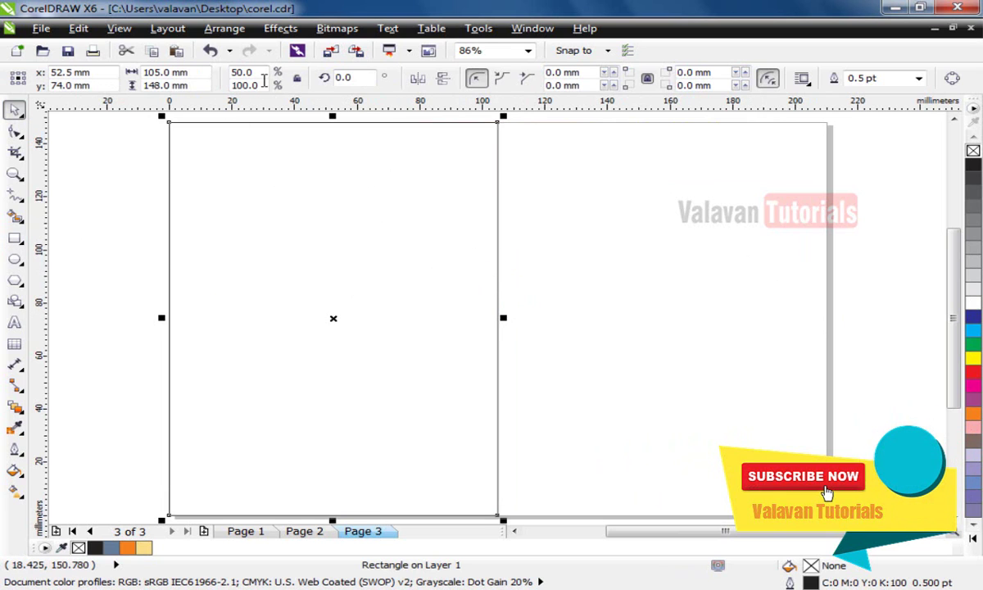
{"action": "left_click", "coordinate": [187, 72]}
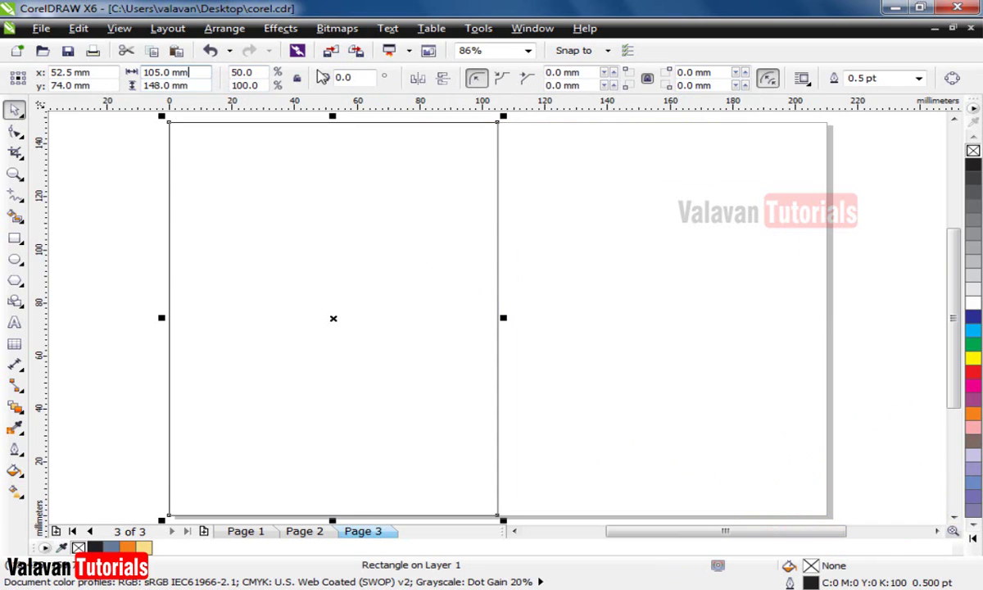
{"action": "type", "text": "-10"}
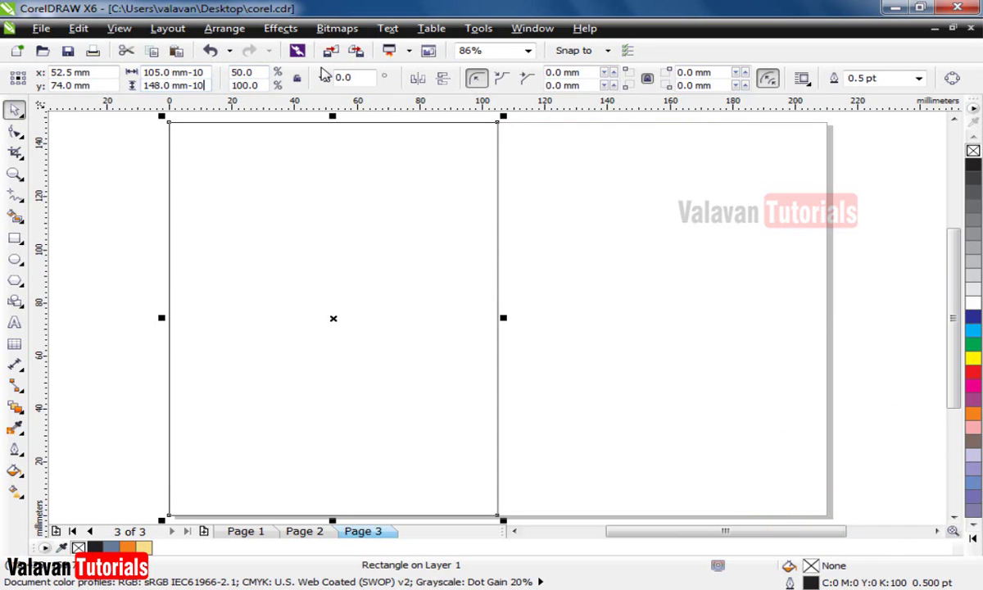
{"action": "key", "text": "Return"}
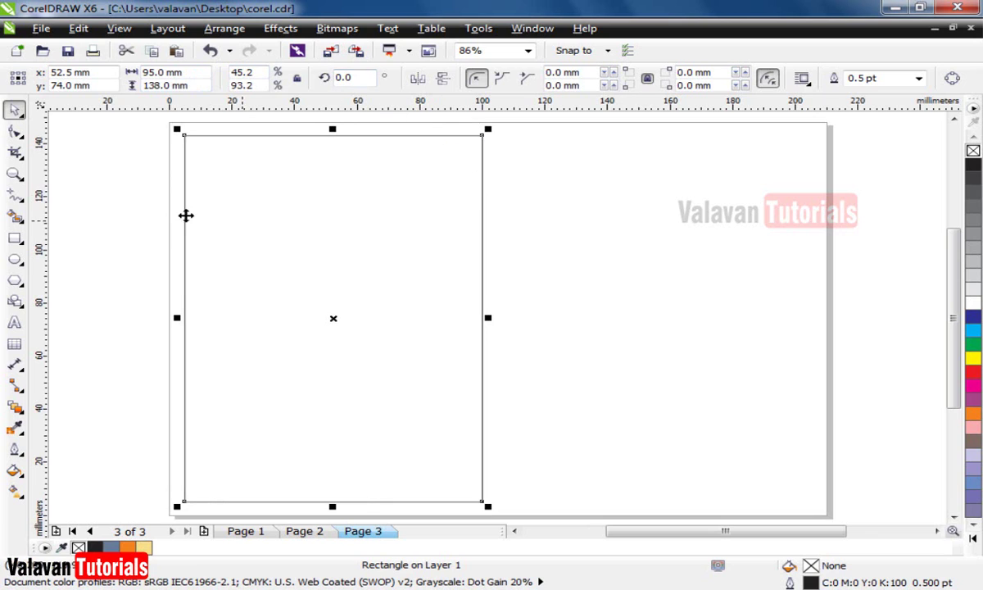
{"action": "left_click", "coordinate": [228, 163]}
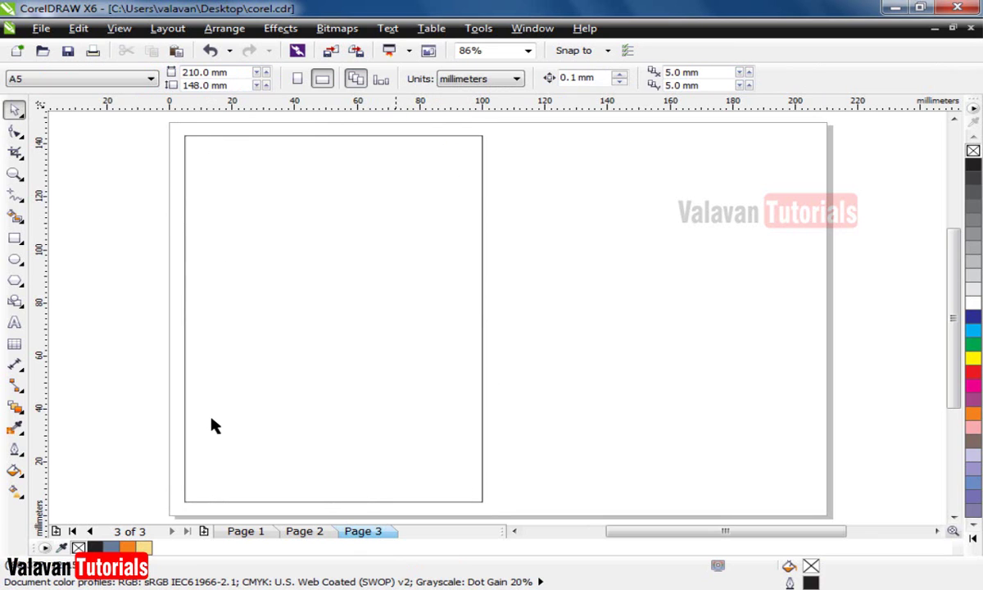
Add artistic text reading "abcdefghijklmnopqrstuvwxyz" in the empty area above the page
{"action": "scroll", "coordinate": [276, 292], "scroll_direction": "down", "scroll_amount": 2}
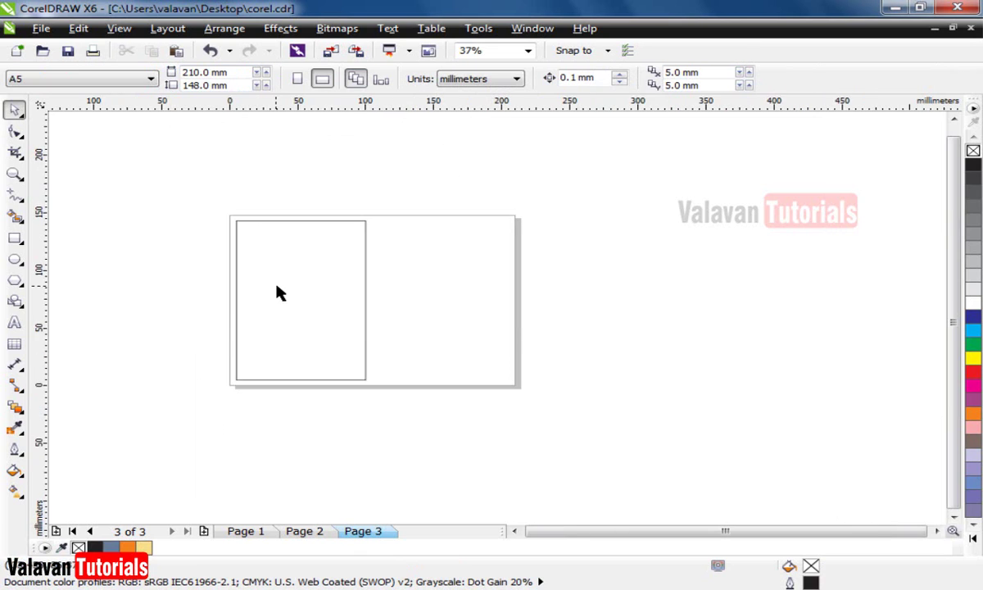
{"action": "key", "text": "z"}
{"action": "left_click_drag", "start_coordinate": [527, 295], "coordinate": [123, 153]}
{"action": "key", "text": "space"}
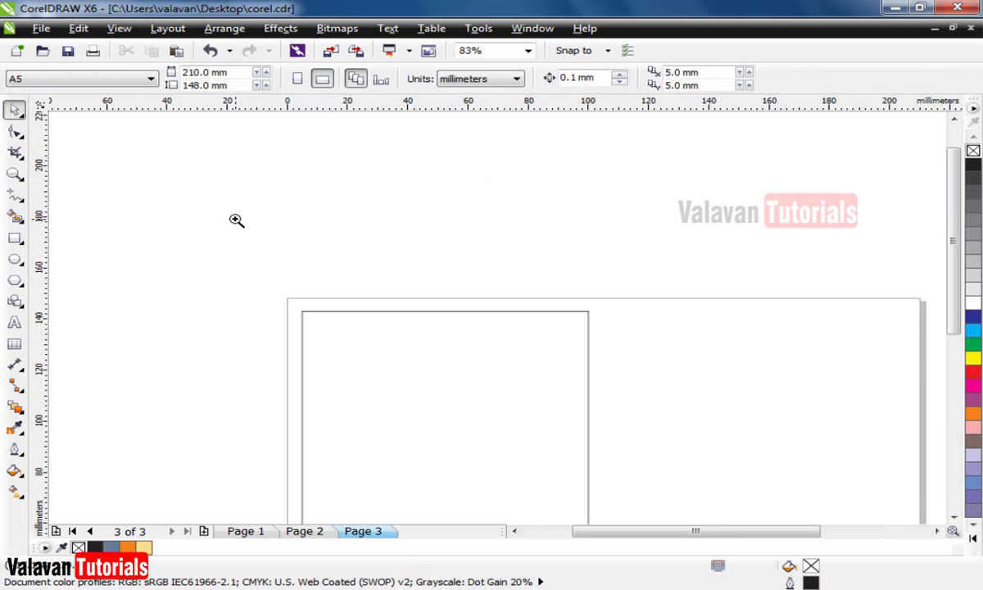
{"action": "left_click", "coordinate": [15, 323]}
{"action": "left_click", "coordinate": [222, 180]}
{"action": "type", "text": "fds"}
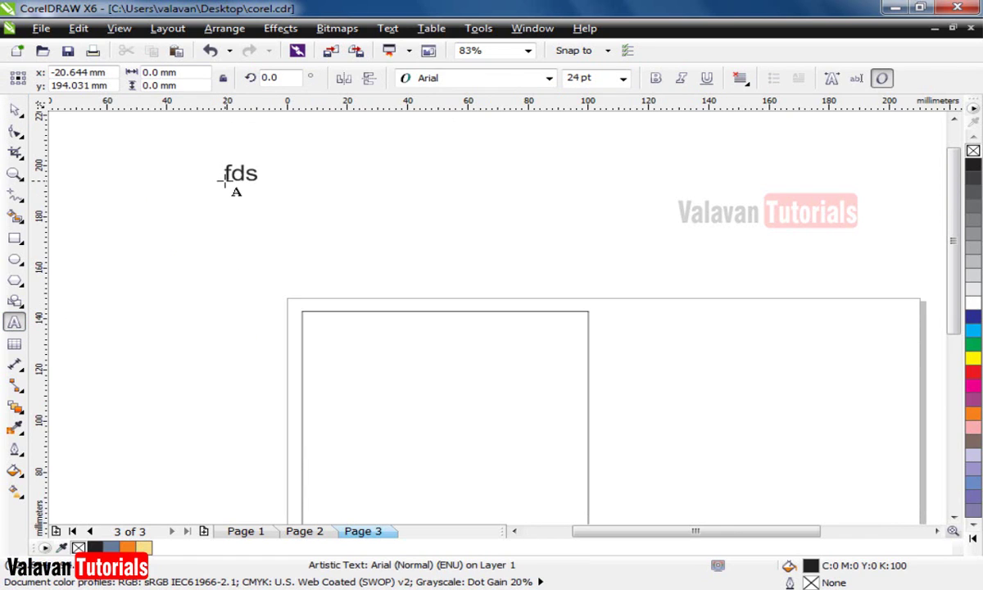
{"action": "left_click_drag", "start_coordinate": [222, 180], "coordinate": [288, 184]}
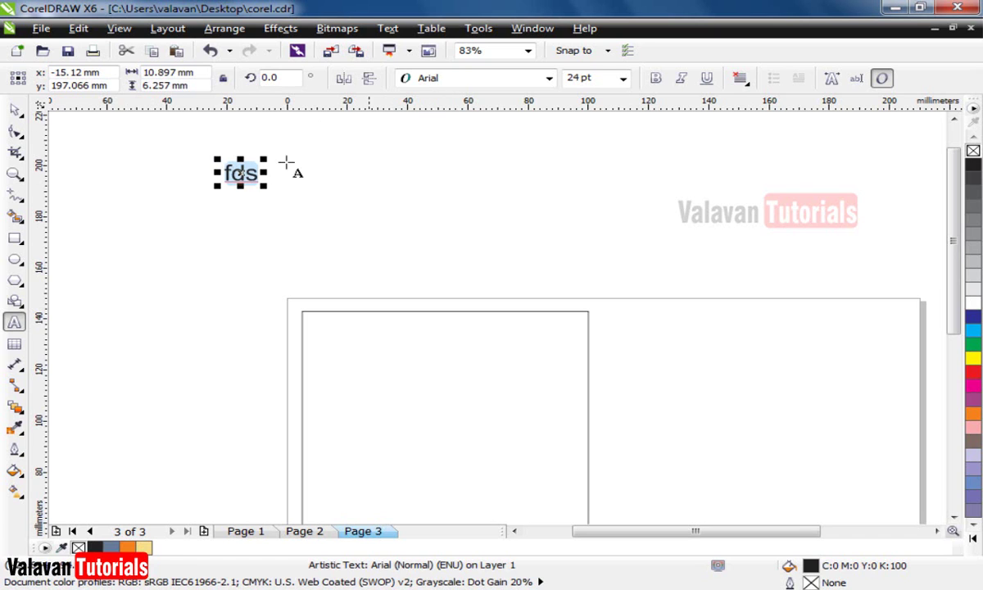
{"action": "type", "text": "abs"}
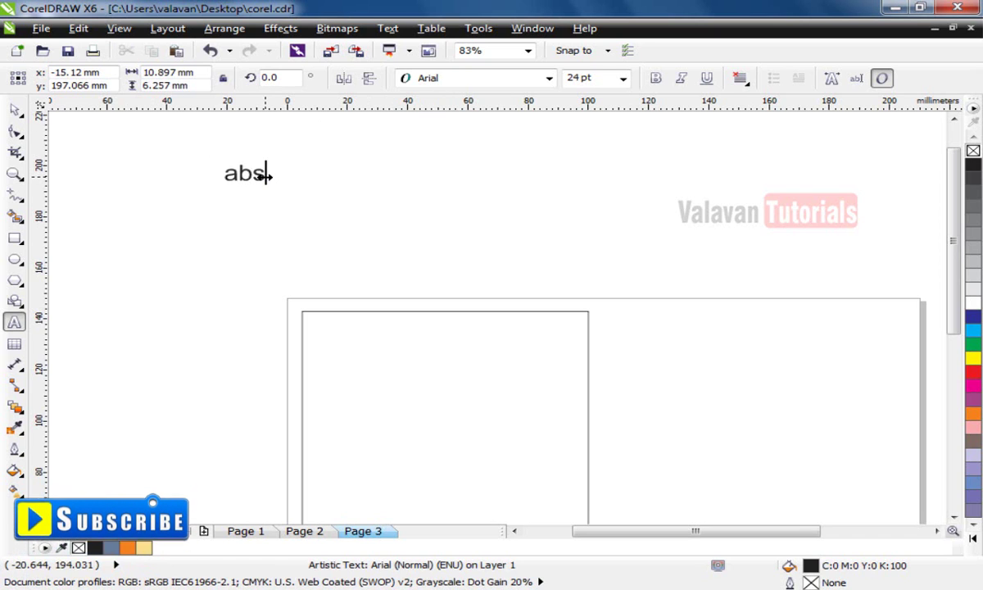
{"action": "key", "text": "BackSpace"}
{"action": "type", "text": "cdefghij"}
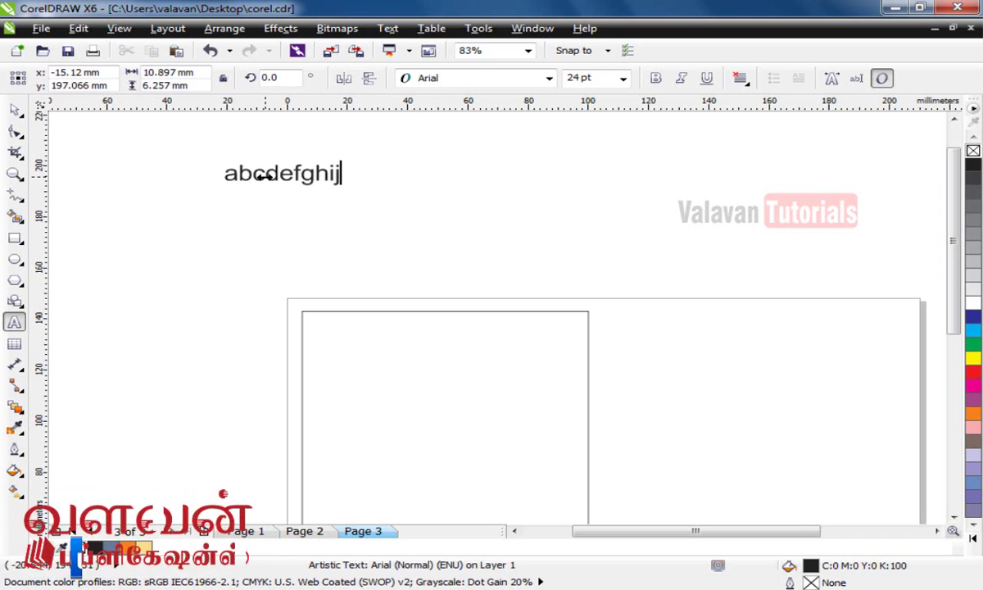
{"action": "type", "text": "klm"}
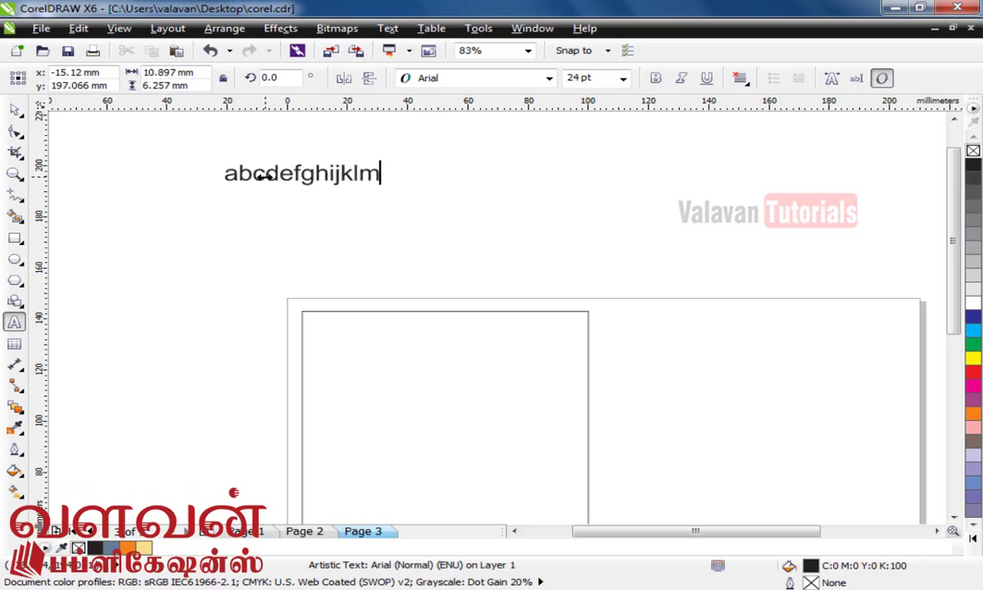
{"action": "type", "text": "nopqrstuvwxyz"}
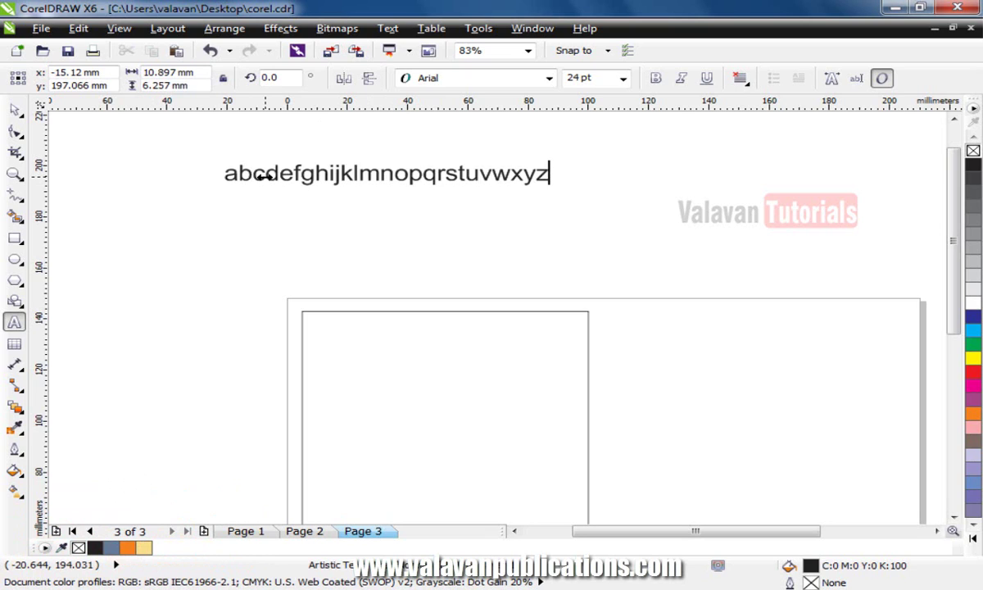
Copy the alphabet line and paste it as a second line of the same text object
{"action": "key", "text": "ctrl+a"}
{"action": "key", "text": "ctrl+c"}
{"action": "key", "text": "End"}
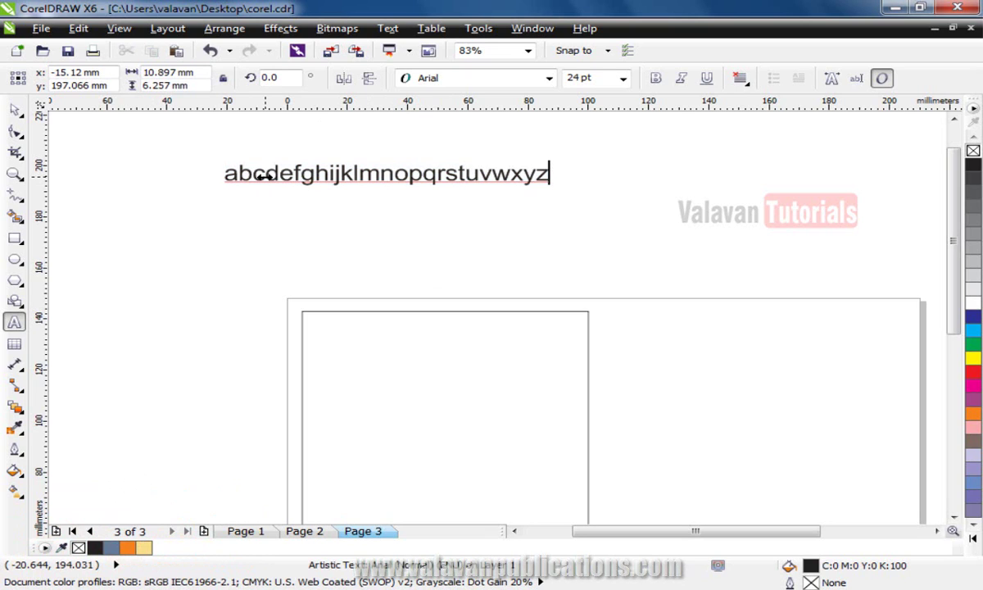
{"action": "key", "text": "Return"}
{"action": "key", "text": "ctrl+v"}
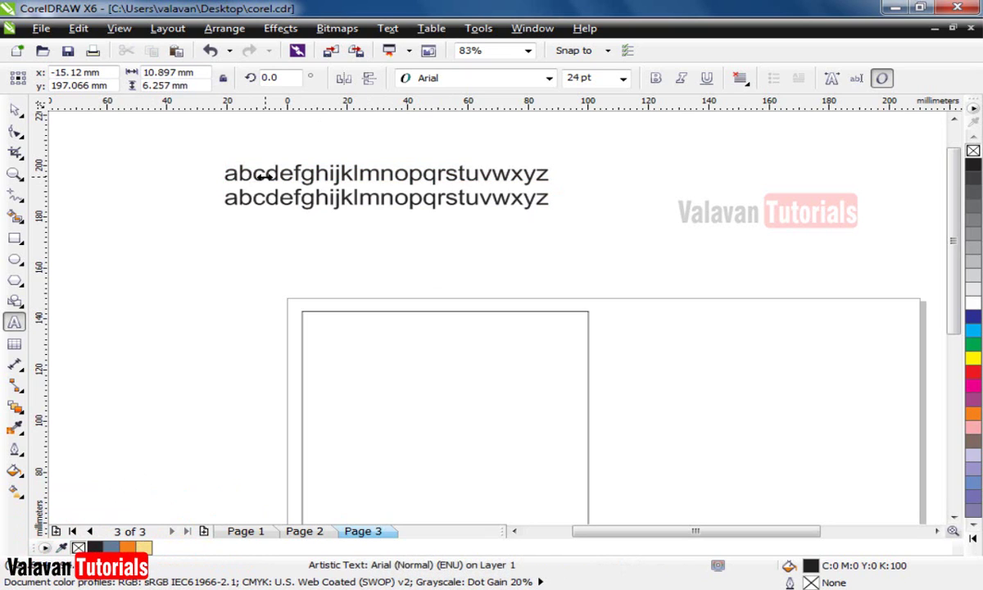
Change the case of the second alphabet line to UPPERCASE
{"action": "key", "text": "shift+Home"}
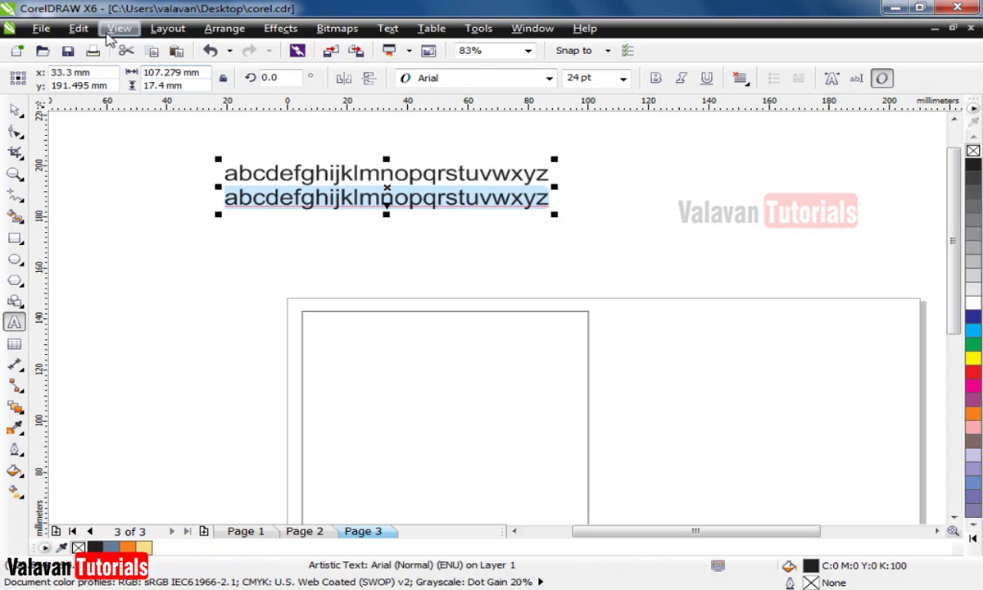
{"action": "left_click", "coordinate": [389, 28]}
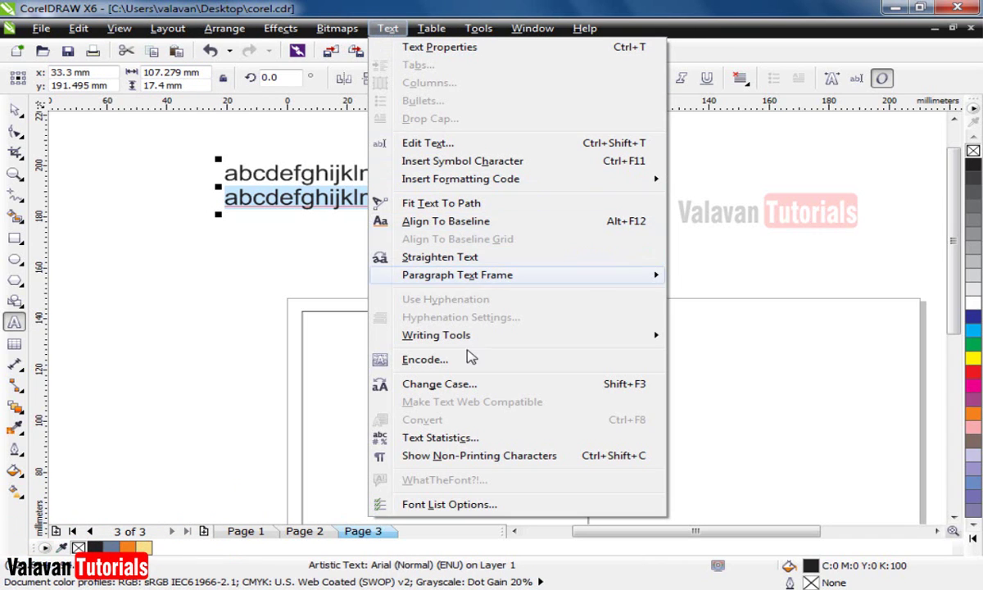
{"action": "left_click", "coordinate": [486, 385]}
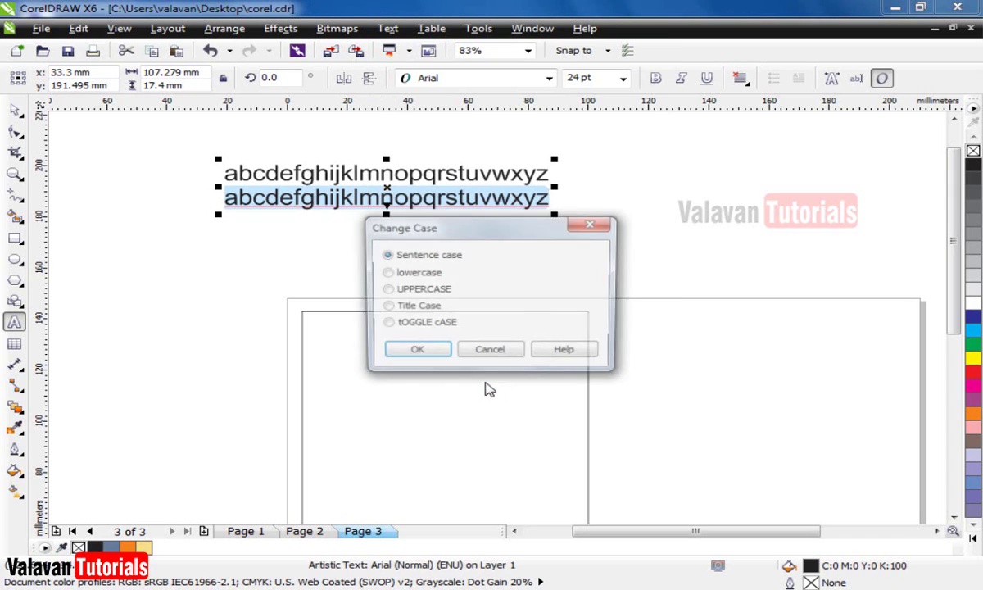
{"action": "left_click", "coordinate": [414, 289]}
{"action": "left_click", "coordinate": [422, 352]}
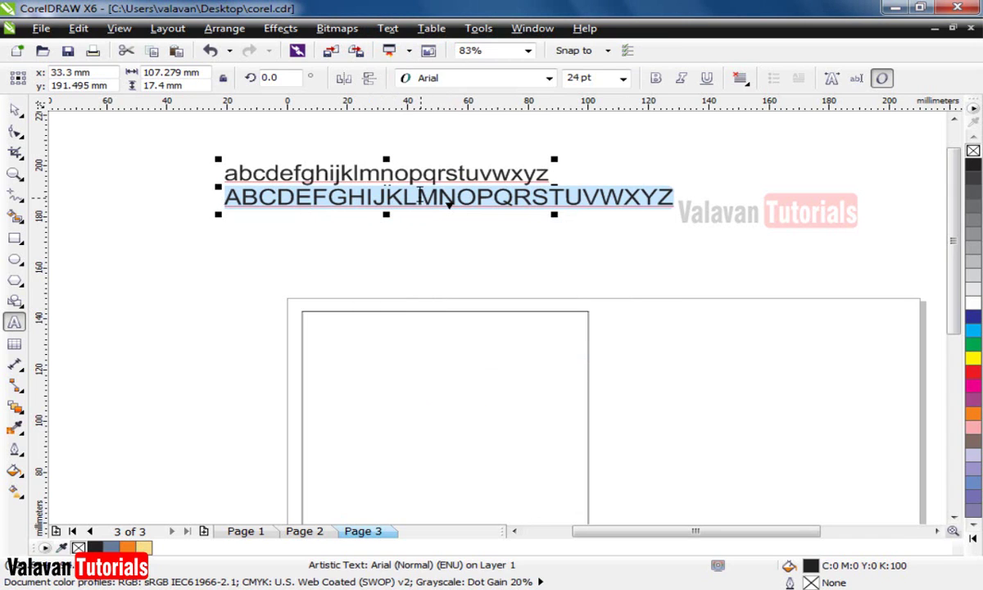
Move the two-line alphabet text down and to the left, and set its font to Art-001
{"action": "key", "text": "ctrl+space"}
{"action": "left_click_drag", "start_coordinate": [392, 192], "coordinate": [319, 235]}
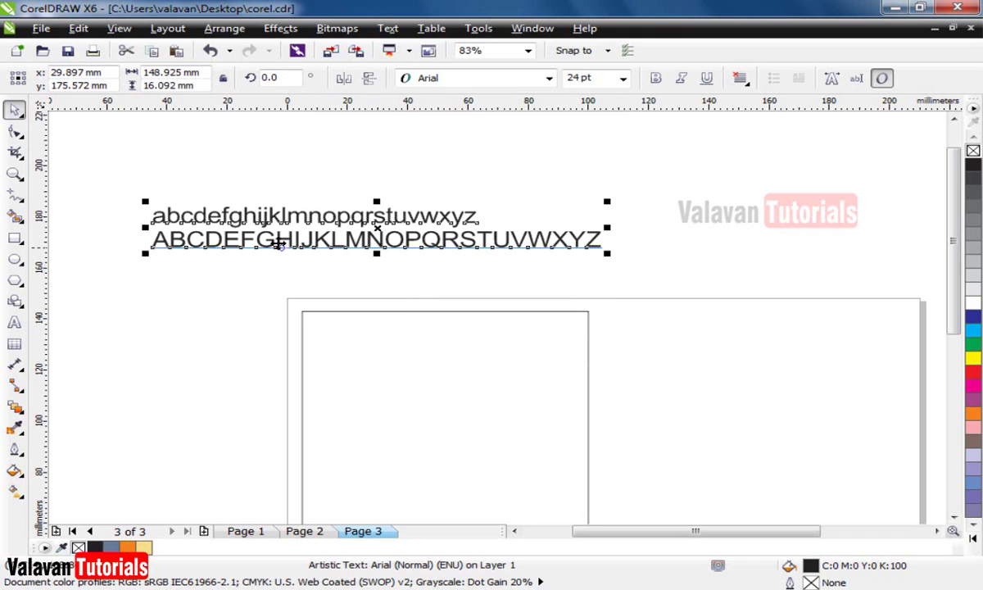
{"action": "left_click", "coordinate": [471, 78]}
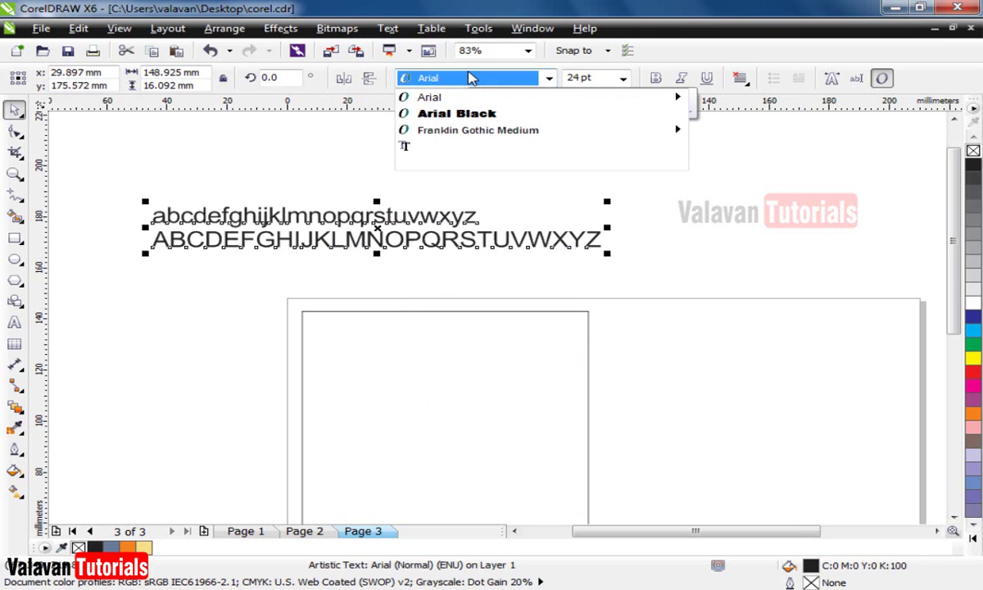
{"action": "type", "text": "Art-001"}
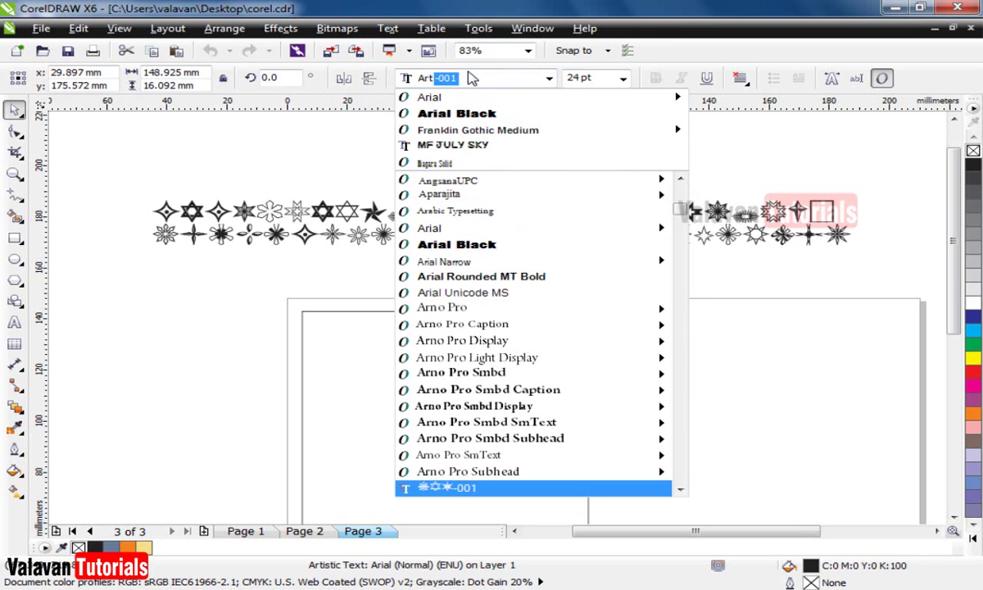
{"action": "key", "text": "Return"}
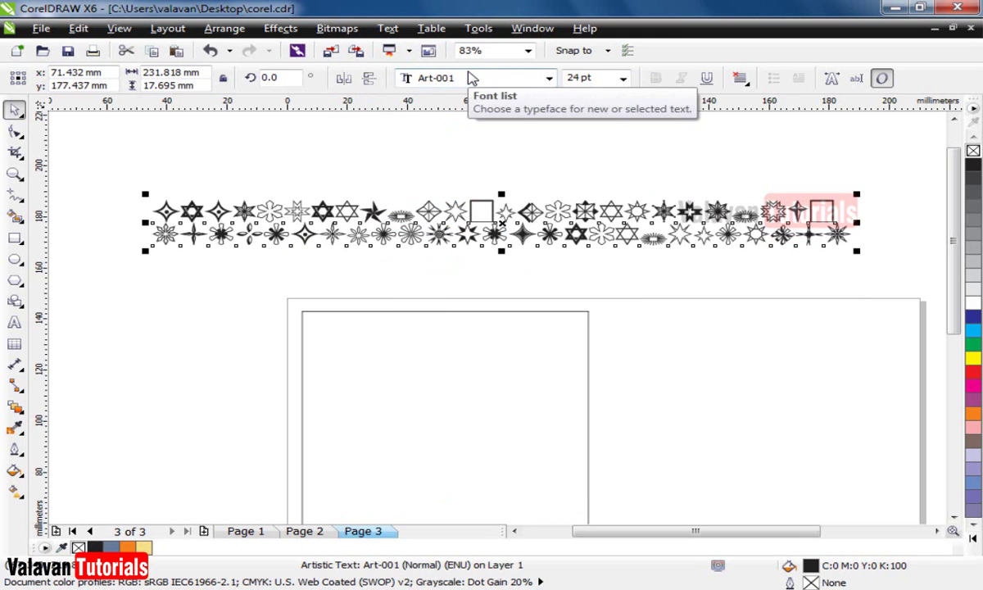
Slightly increase the spacing between the two lines of ornament text with the Shape tool
{"action": "left_click", "coordinate": [15, 134]}
{"action": "left_click_drag", "start_coordinate": [145, 251], "coordinate": [146, 257]}
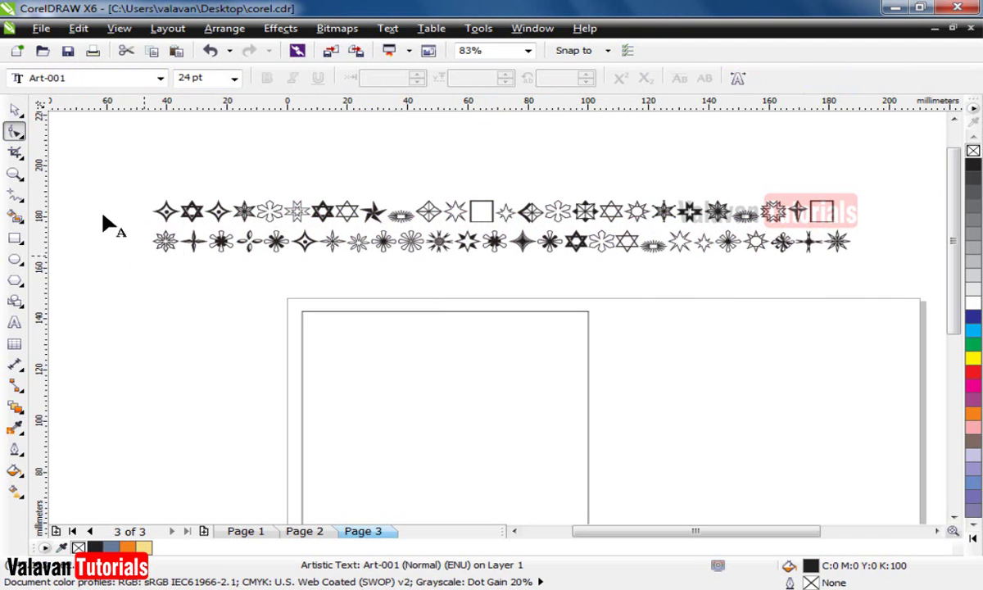
{"action": "left_click", "coordinate": [15, 109]}
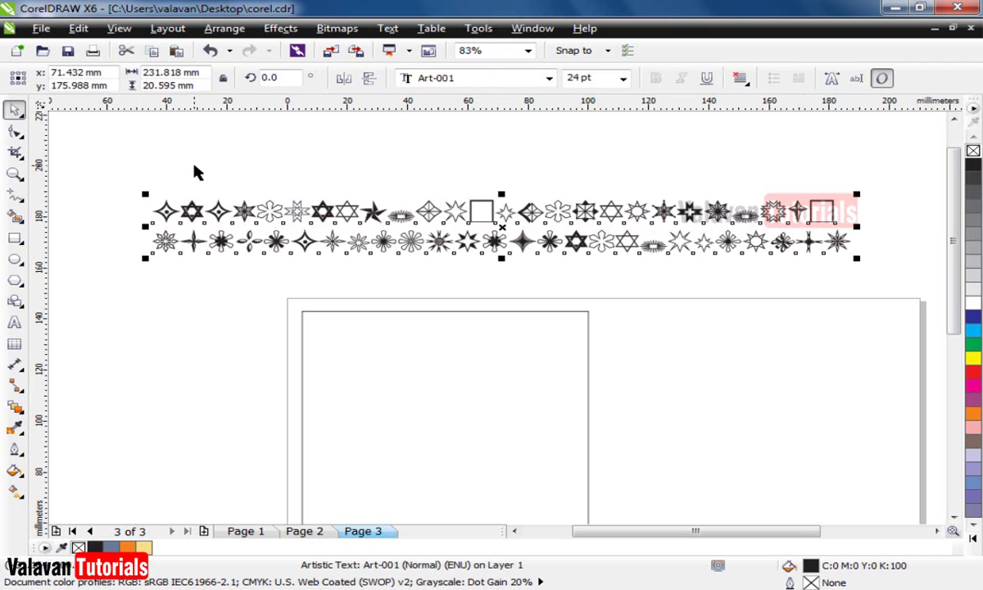
Preview the following Art fonts on the ornament text and apply Art-005
{"action": "left_click", "coordinate": [485, 79]}
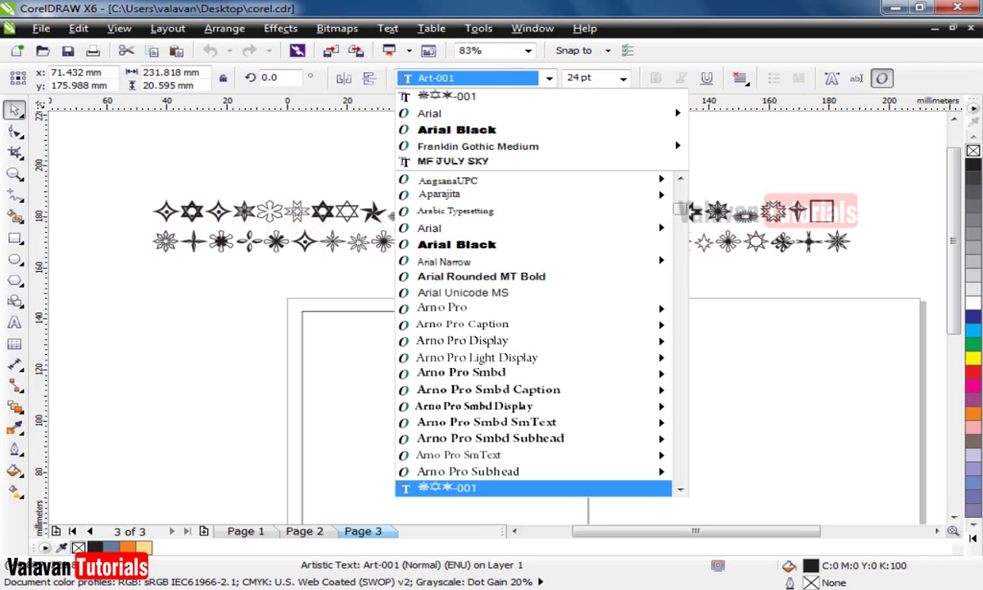
{"action": "key", "text": "Down"}
{"action": "key", "text": "Down"}
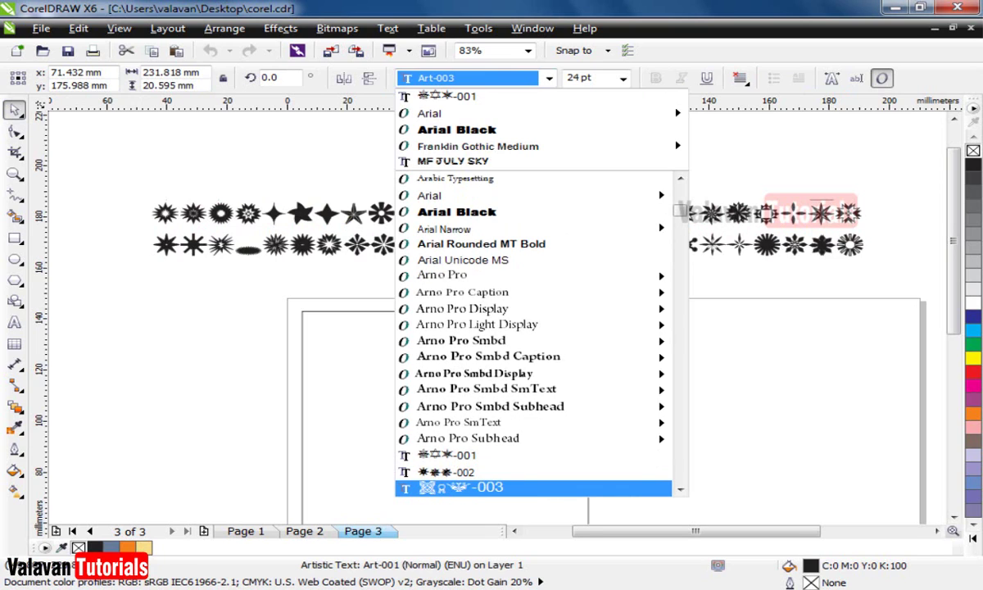
{"action": "key", "text": "Down"}
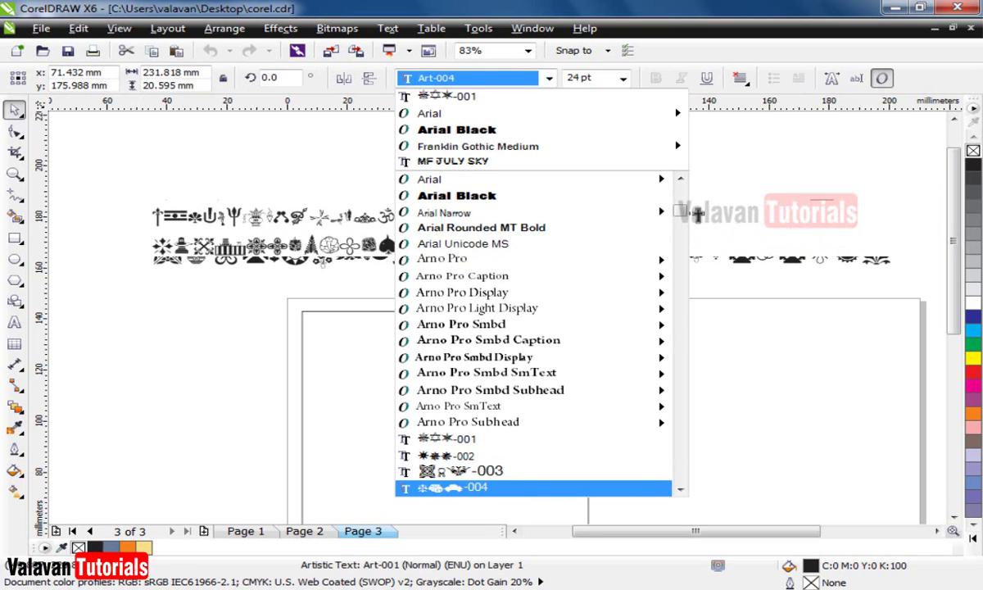
{"action": "key", "text": "Down"}
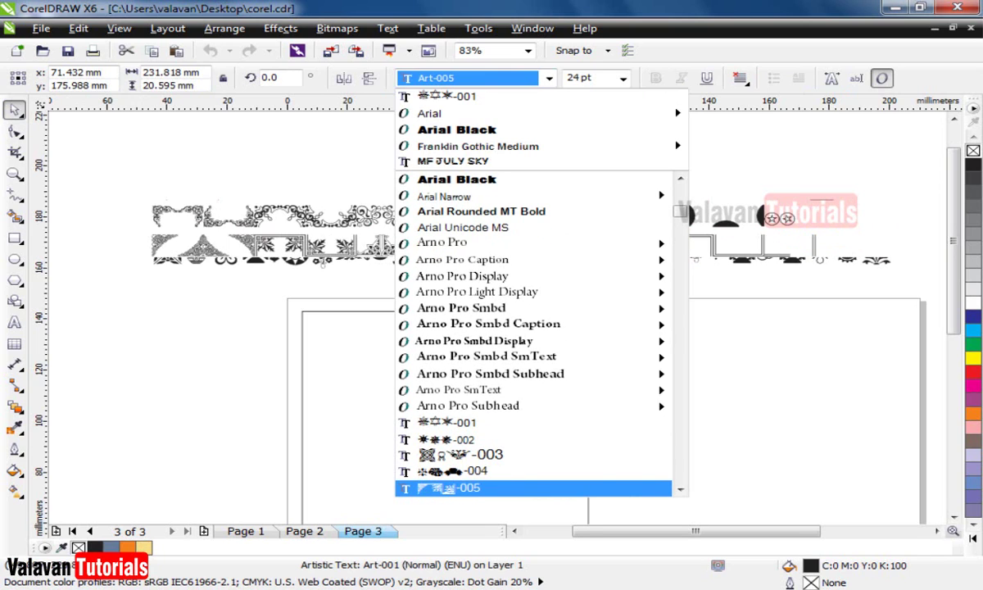
{"action": "key", "text": "Return"}
{"action": "left_click", "coordinate": [470, 184]}
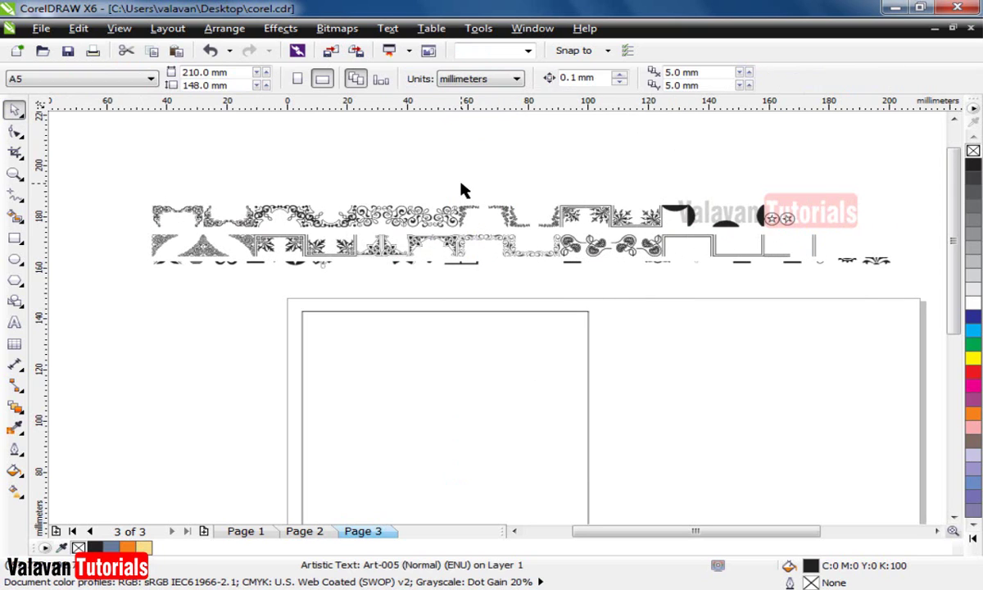
Move the ornament text slightly up and to the left, further away from the page
{"action": "left_click", "coordinate": [351, 223]}
{"action": "left_click", "coordinate": [366, 164]}
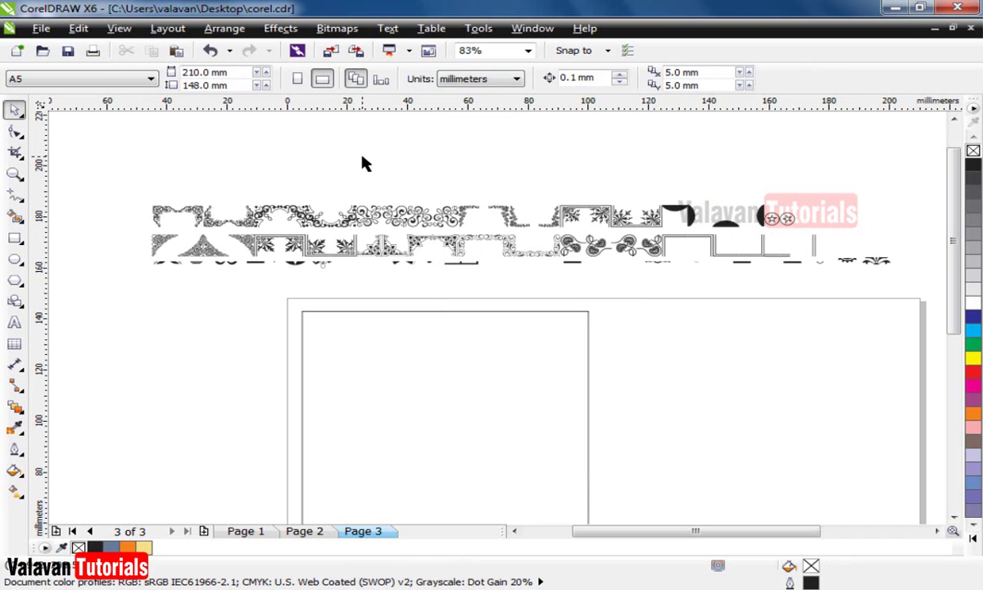
{"action": "left_click_drag", "start_coordinate": [214, 219], "coordinate": [191, 202]}
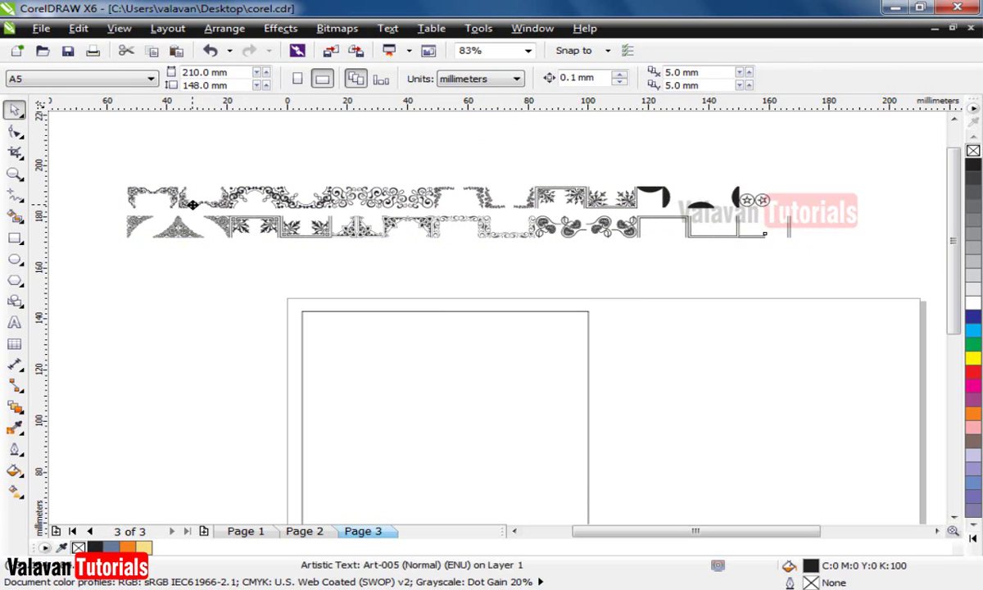
{"action": "left_click", "coordinate": [550, 261]}
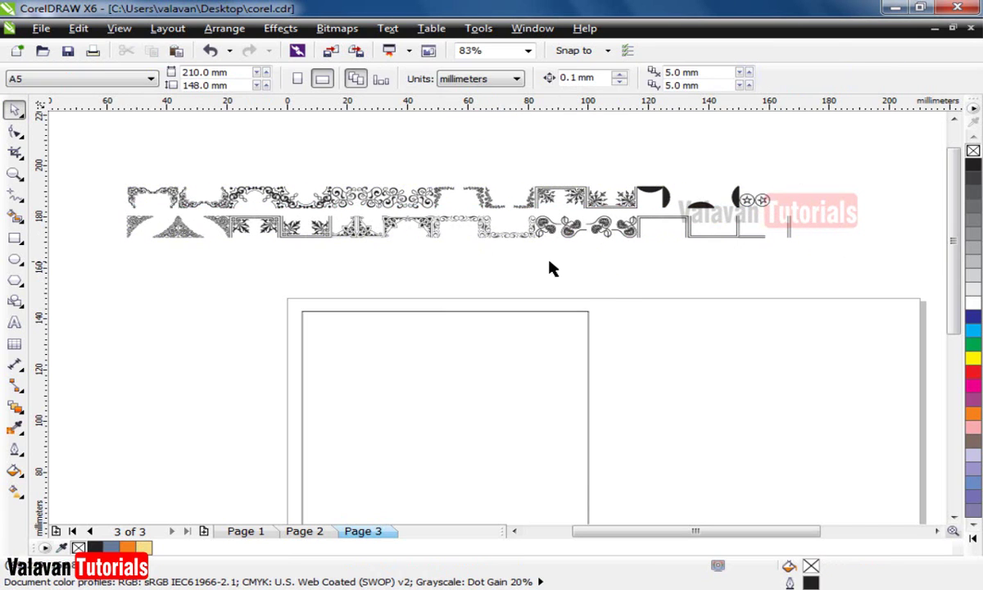
Select only the first corner character in the upper line of the Art-005 ornament text and copy it
{"action": "left_click", "coordinate": [202, 195]}
{"action": "key", "text": "z"}
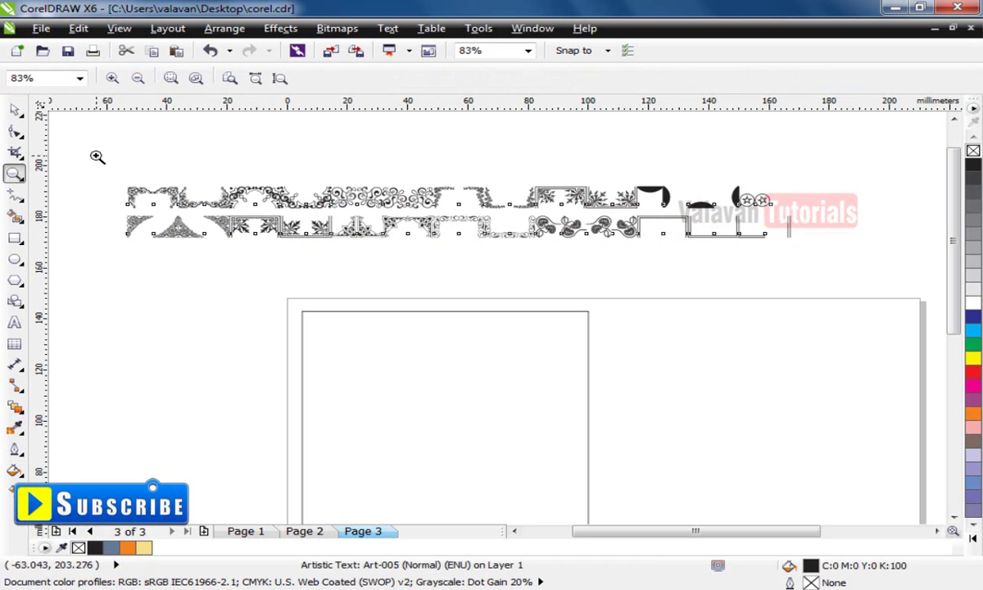
{"action": "left_click_drag", "start_coordinate": [97, 156], "coordinate": [378, 263]}
{"action": "key", "text": "space"}
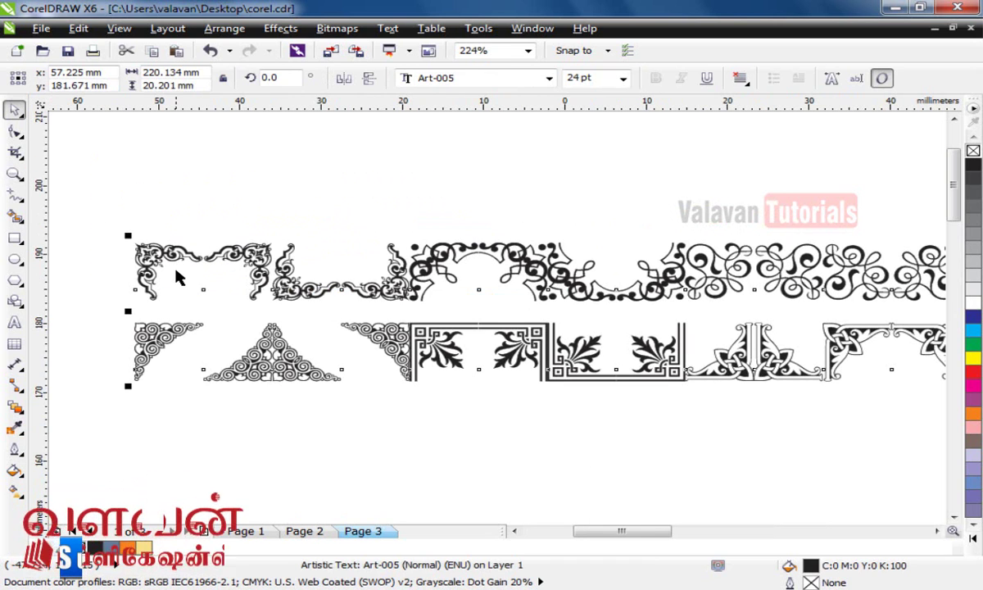
{"action": "key", "text": "F8"}
{"action": "double_click", "coordinate": [193, 250]}
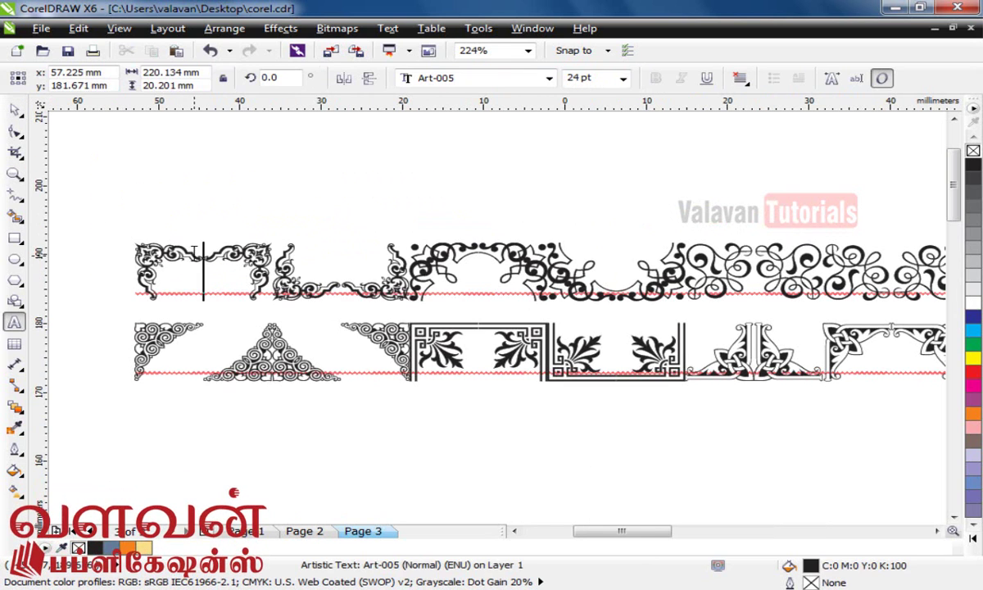
{"action": "left_click_drag", "start_coordinate": [193, 251], "coordinate": [121, 247]}
{"action": "key", "text": "ctrl+space"}
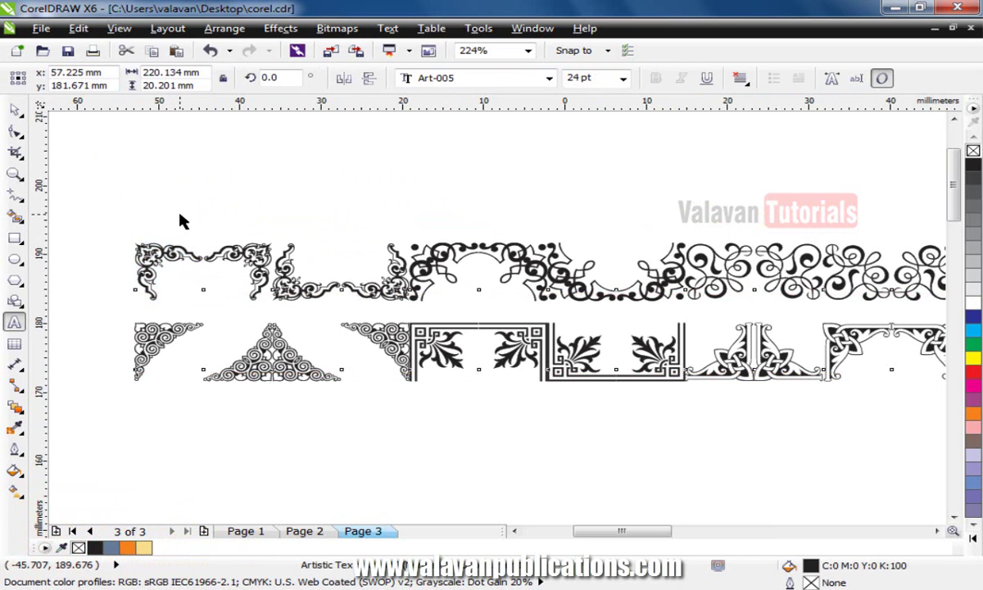
{"action": "left_click", "coordinate": [180, 214]}
Paste the copied corner ornament as a separate artistic text object just left of the page, near the rectangle's upper-left corner
{"action": "scroll", "coordinate": [221, 230], "scroll_direction": "down", "scroll_amount": 3}
{"action": "key", "text": "z"}
{"action": "left_click_drag", "start_coordinate": [297, 283], "coordinate": [426, 365]}
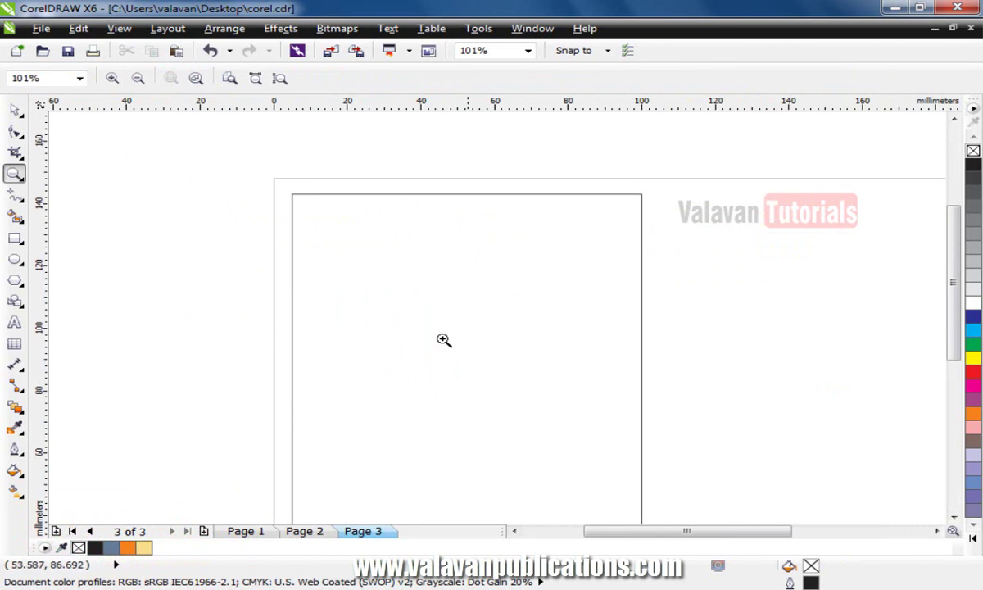
{"action": "key", "text": "space"}
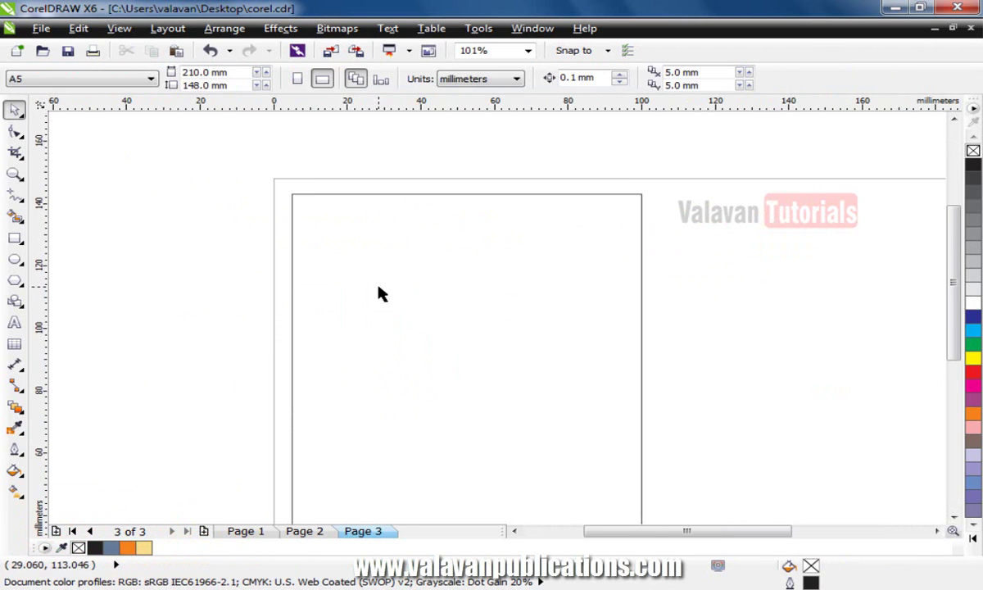
{"action": "left_click", "coordinate": [16, 324]}
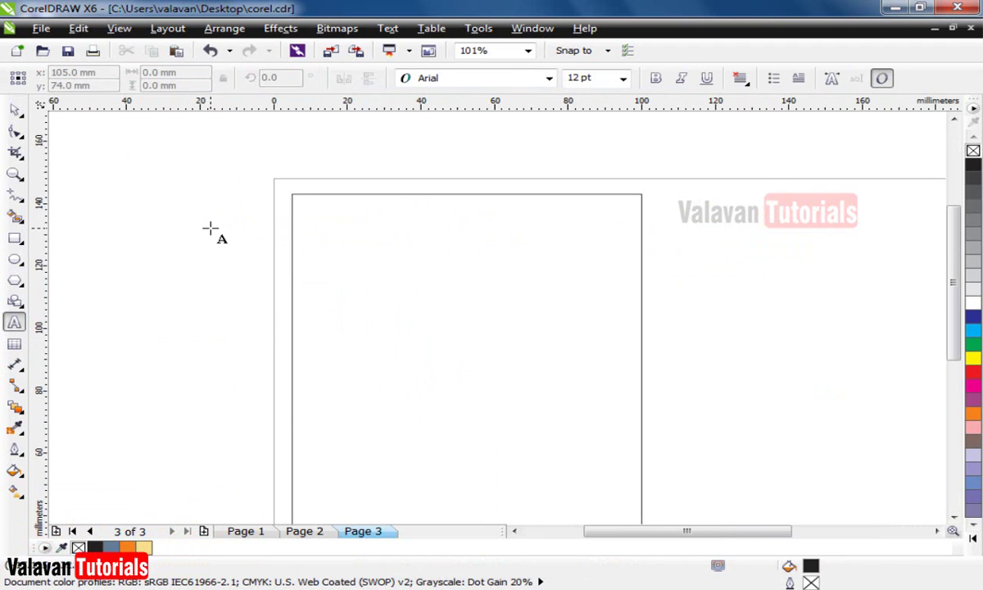
{"action": "left_click", "coordinate": [211, 228]}
{"action": "key", "text": "ctrl+v"}
{"action": "key", "text": "ctrl+space"}
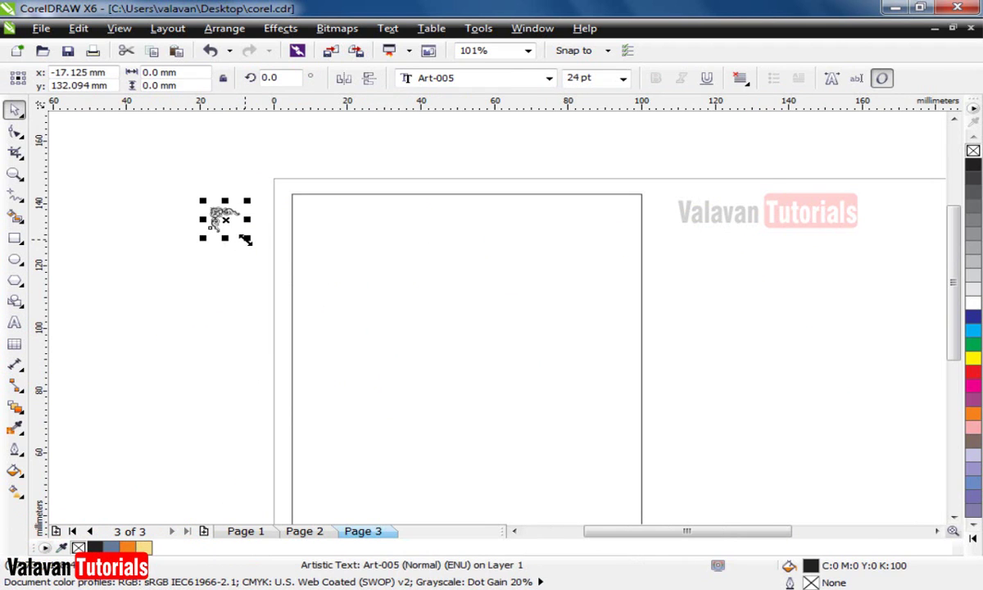
Enlarge the pasted ornament to about 24.5 mm and place it just inside the rectangle's upper-left corner
{"action": "left_click_drag", "start_coordinate": [244, 238], "coordinate": [341, 242]}
{"action": "left_click", "coordinate": [226, 188]}
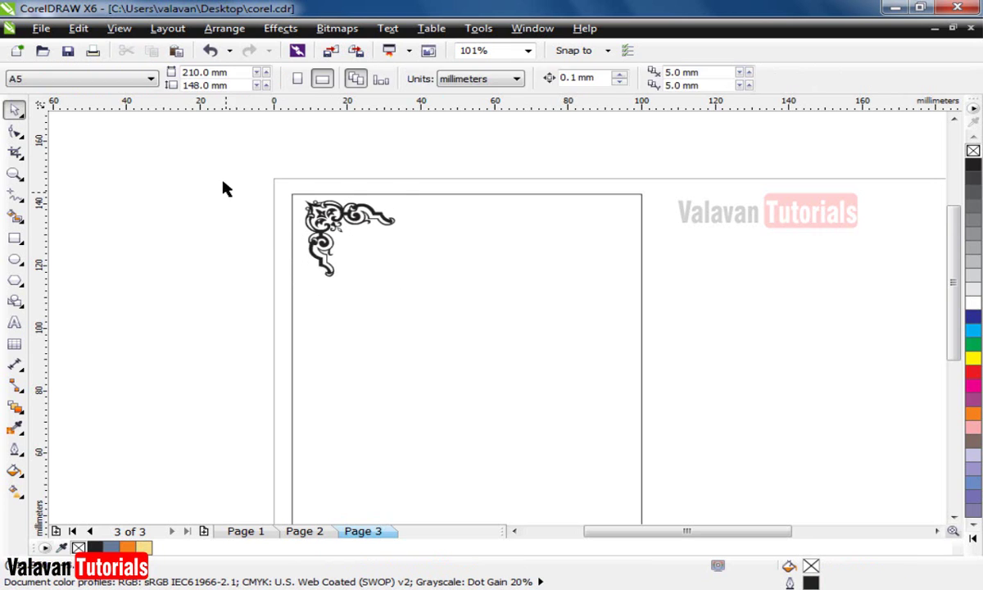
{"action": "key", "text": "z"}
{"action": "left_click_drag", "start_coordinate": [215, 168], "coordinate": [562, 345]}
{"action": "key", "text": "space"}
{"action": "left_click", "coordinate": [386, 234]}
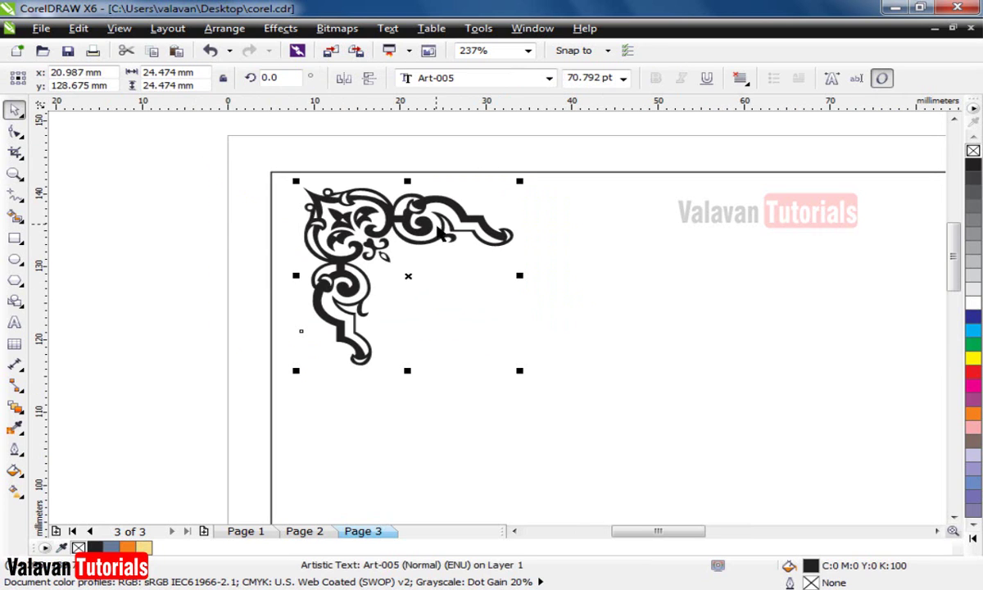
{"action": "left_click_drag", "start_coordinate": [522, 277], "coordinate": [566, 278]}
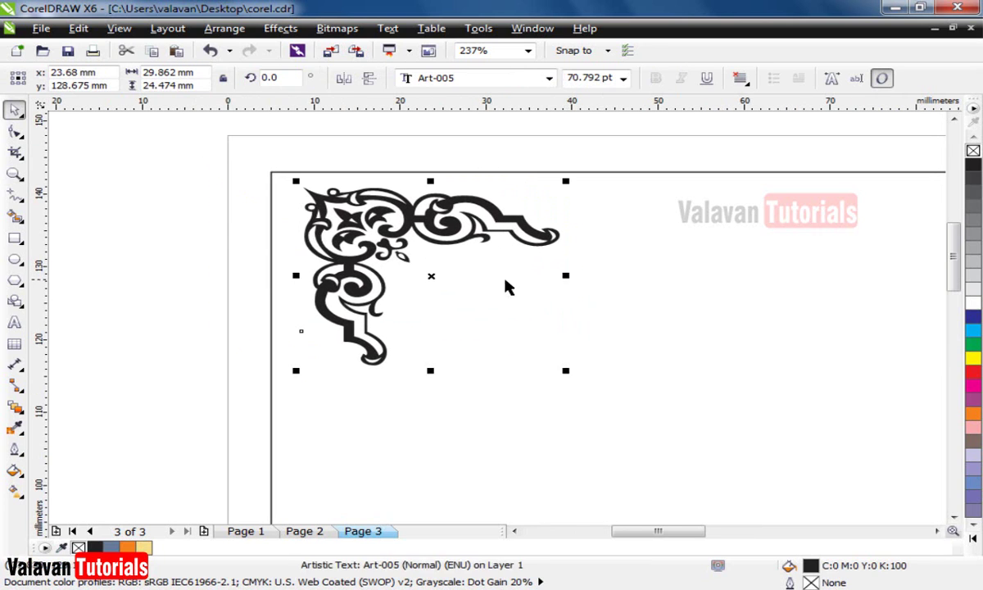
{"action": "key", "text": "ctrl+z"}
{"action": "left_click_drag", "start_coordinate": [404, 378], "coordinate": [404, 399]}
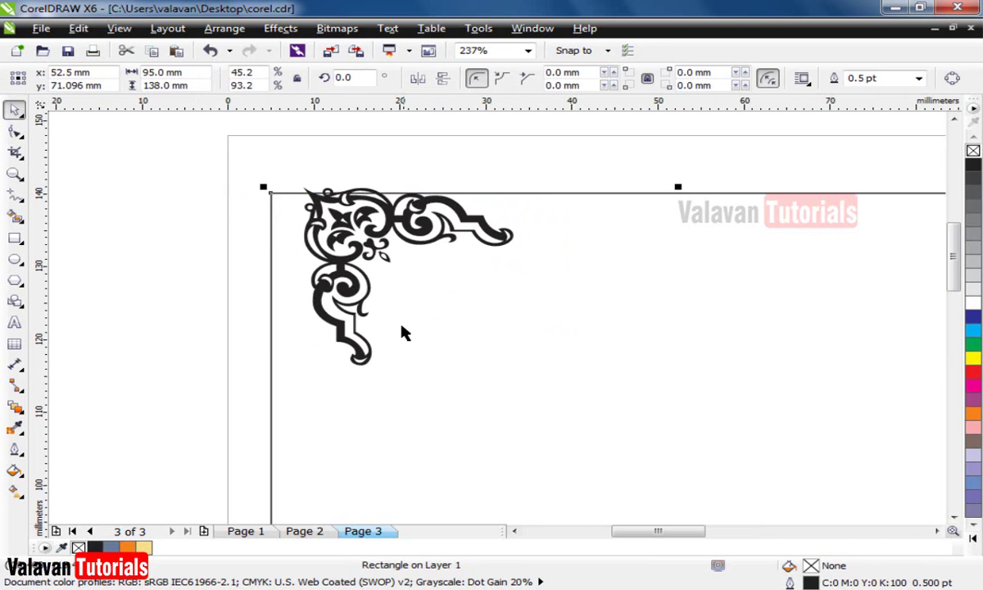
{"action": "key", "text": "ctrl+z"}
Move the ornament closer to the rectangle's upper-left corner and scale it down proportionally to about 14.2 mm
{"action": "left_click", "coordinate": [361, 203]}
{"action": "left_click_drag", "start_coordinate": [380, 216], "coordinate": [352, 201]}
{"action": "left_click_drag", "start_coordinate": [490, 358], "coordinate": [443, 278]}
{"action": "left_click", "coordinate": [226, 224]}
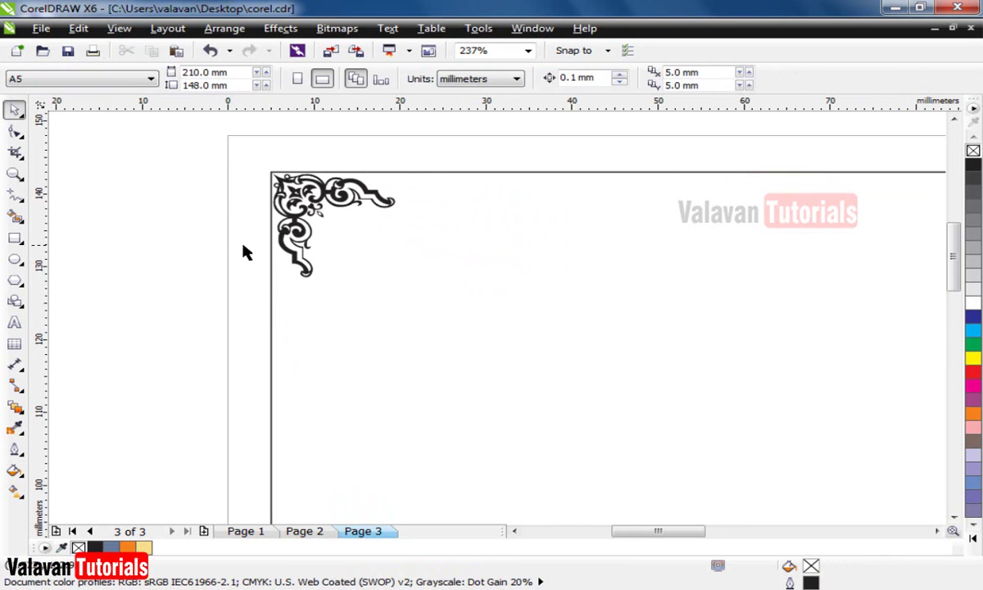
Shift the ornament slightly up and to the left so it fits tightly into the rectangle's upper-left corner
{"action": "key", "text": "z"}
{"action": "left_click_drag", "start_coordinate": [239, 170], "coordinate": [497, 303]}
{"action": "key", "text": "space"}
{"action": "left_click", "coordinate": [359, 199]}
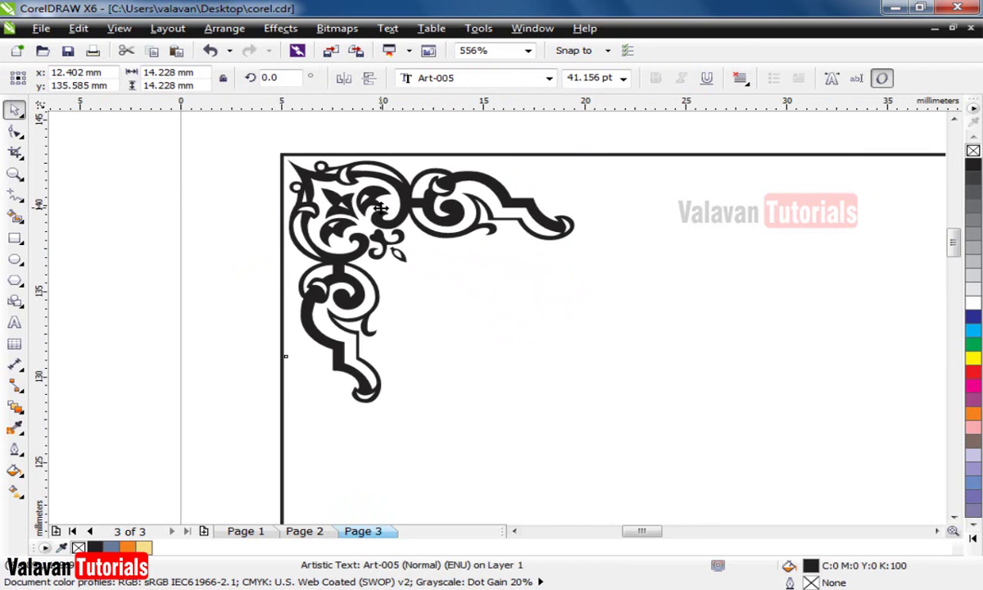
{"action": "mouse_move", "coordinate": [377, 207]}
{"action": "left_mouse_down"}
{"action": "mouse_move", "coordinate": [368, 196]}
{"action": "mouse_move", "coordinate": [375, 201]}
{"action": "left_mouse_up"}
{"action": "scroll", "coordinate": [385, 209], "scroll_direction": "down", "scroll_amount": 2}
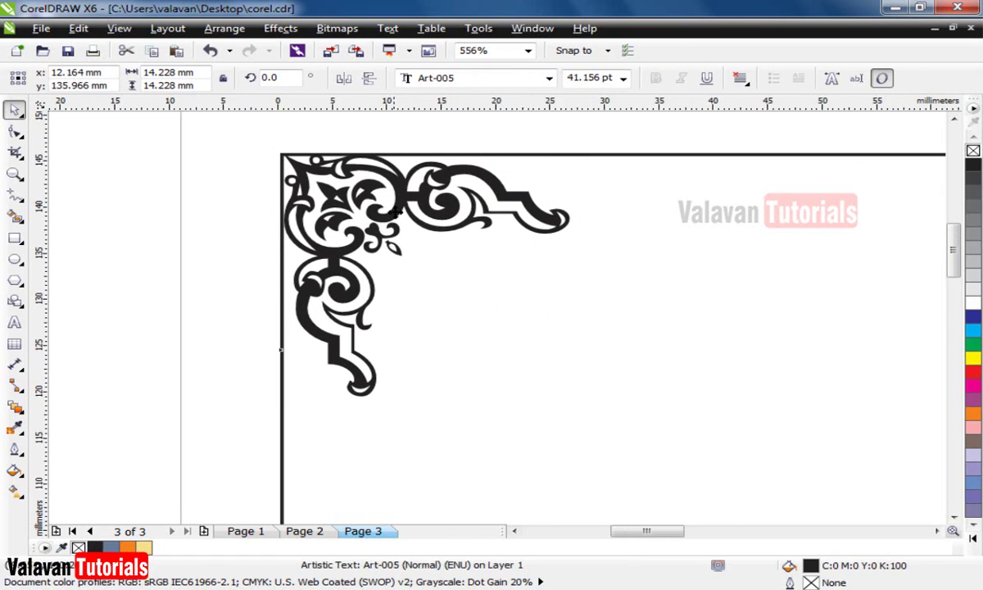
{"action": "left_click", "coordinate": [325, 242]}
Create a horizontally mirrored copy of the corner ornament and align it to the rectangle's right edge
{"action": "scroll", "coordinate": [445, 252], "scroll_direction": "down", "scroll_amount": 1}
{"action": "scroll", "coordinate": [477, 293], "scroll_direction": "down", "scroll_amount": 1}
{"action": "key", "text": "z"}
{"action": "left_click_drag", "start_coordinate": [636, 358], "coordinate": [360, 243]}
{"action": "key", "text": "space"}
{"action": "left_click", "coordinate": [331, 203]}
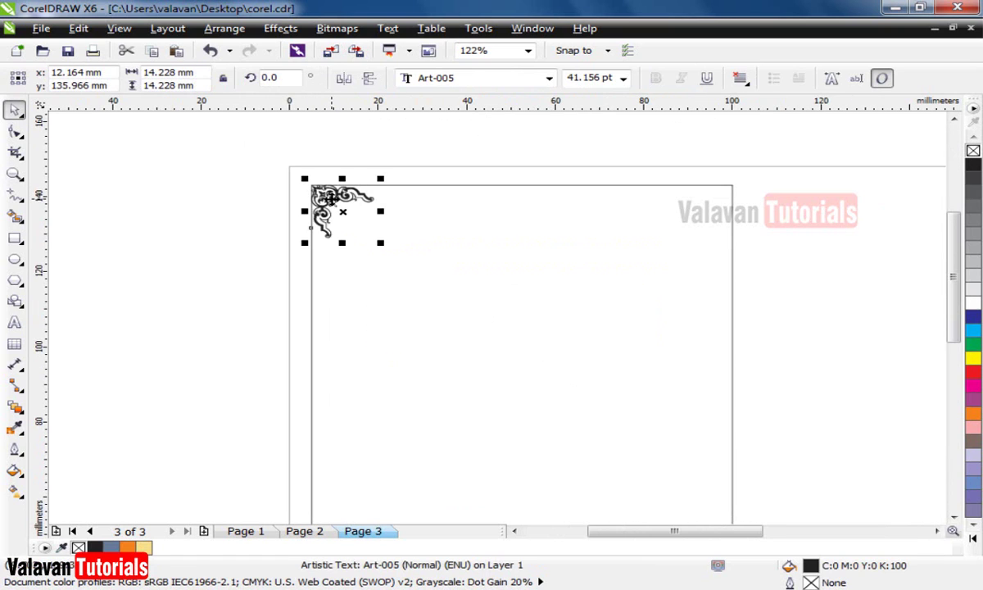
{"action": "left_click", "coordinate": [343, 79]}
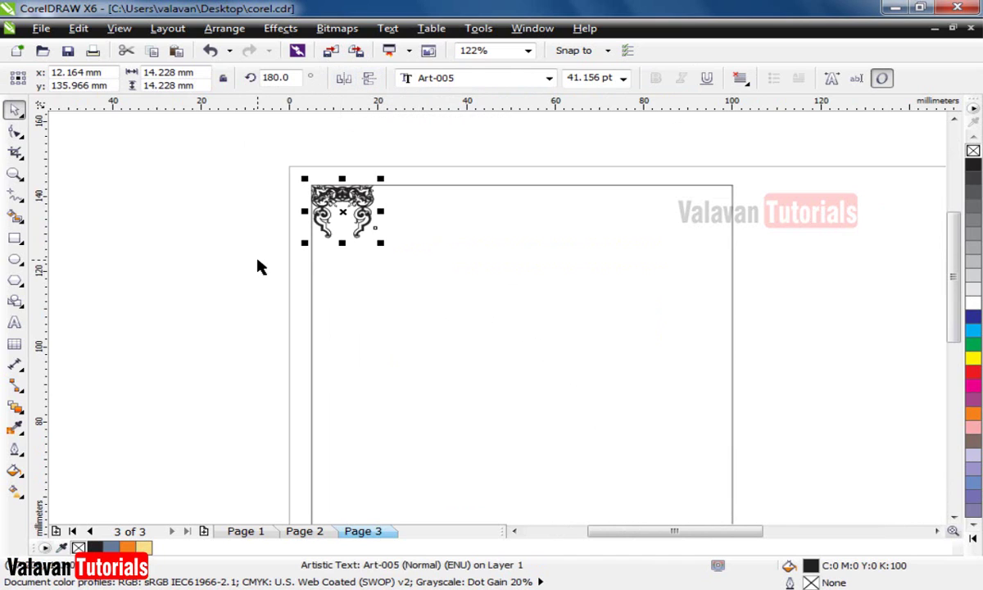
{"action": "left_click", "coordinate": [492, 253], "text": "shift"}
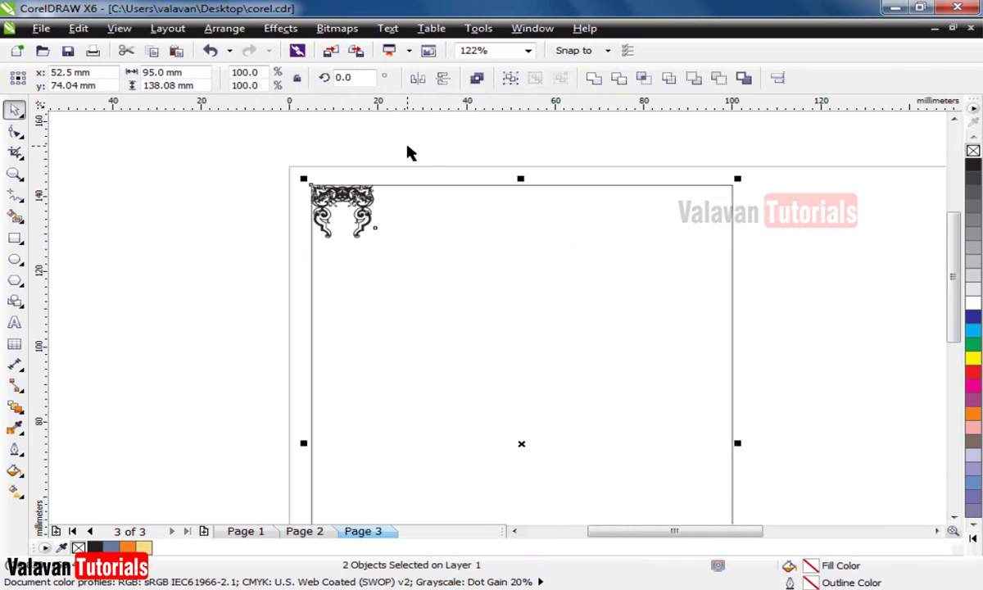
{"action": "key", "text": "r"}
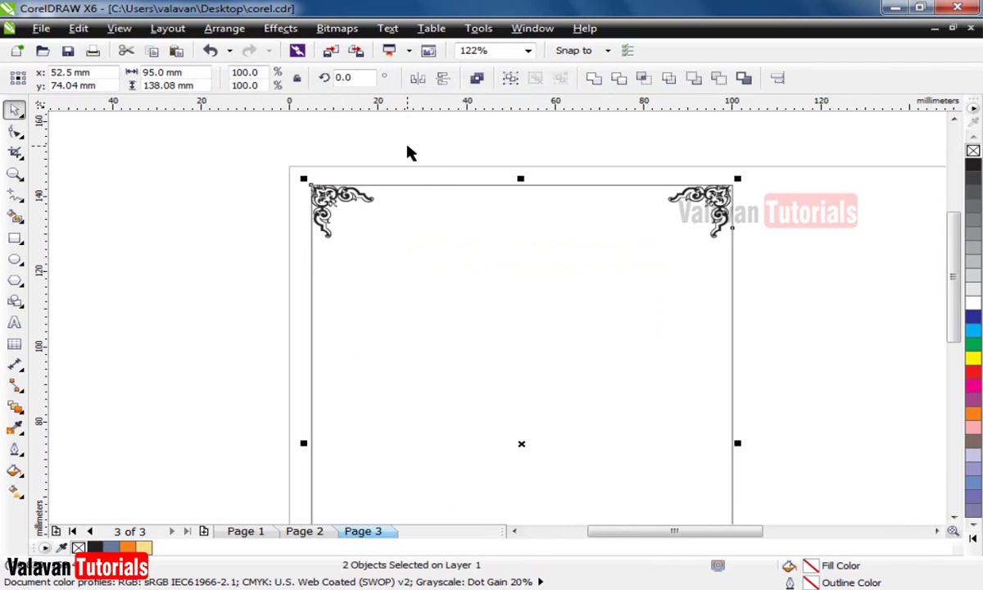
{"action": "key", "text": "Escape"}
Nudge the upper-right ornament slightly to the right so it meets the rectangle's corner
{"action": "key", "text": "z"}
{"action": "left_click_drag", "start_coordinate": [761, 244], "coordinate": [606, 148]}
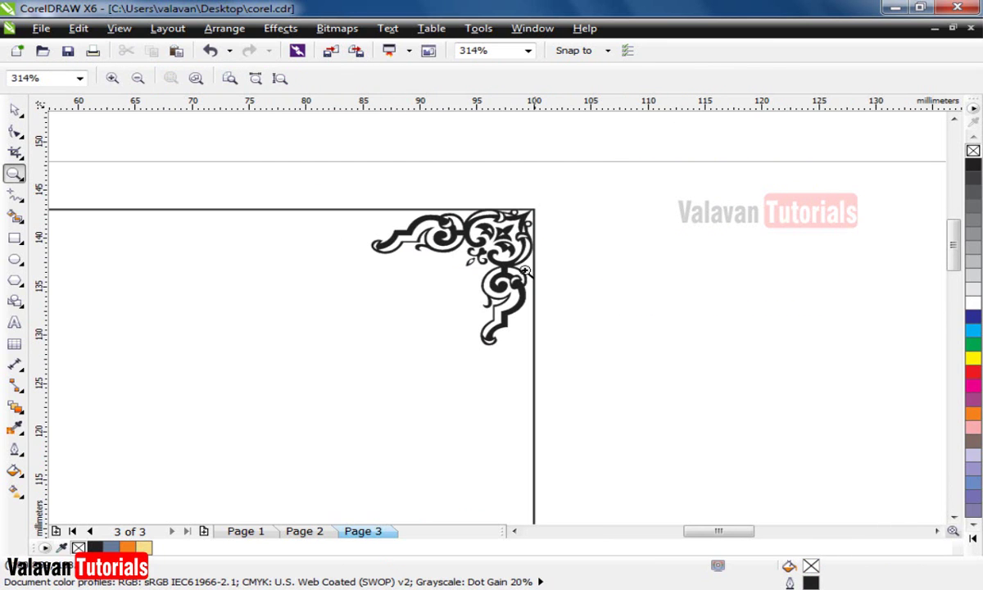
{"action": "key", "text": "space"}
{"action": "left_click", "coordinate": [499, 246]}
{"action": "left_click", "coordinate": [501, 250]}
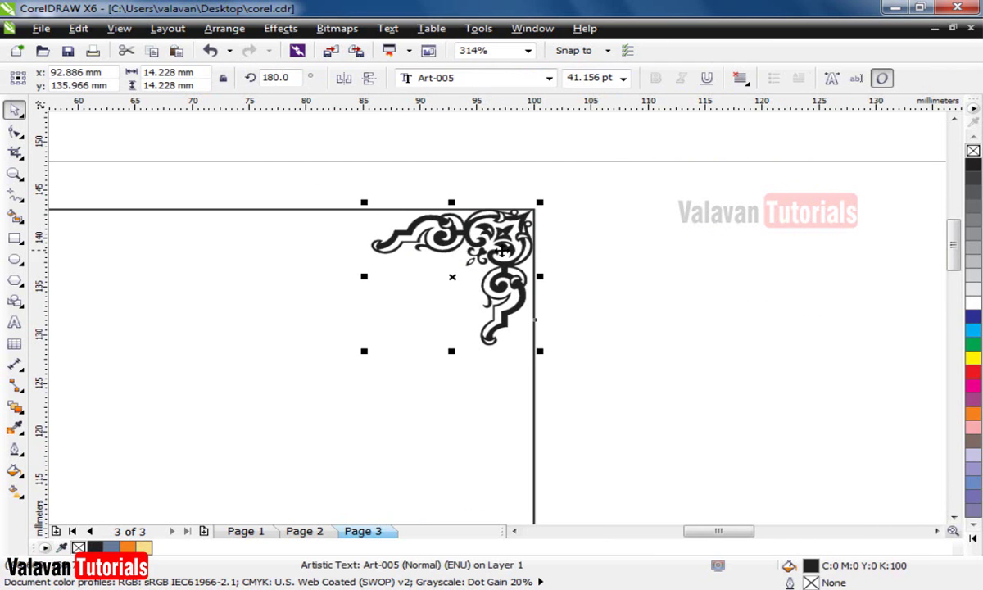
{"action": "left_click_drag", "start_coordinate": [482, 254], "coordinate": [663, 342]}
{"action": "left_click", "coordinate": [653, 305]}
Create vertically mirrored copies of both upper ornaments and align them to the rectangle's bottom edge
{"action": "scroll", "coordinate": [643, 303], "scroll_direction": "down", "scroll_amount": 4}
{"action": "key", "text": "z"}
{"action": "key", "text": "space"}
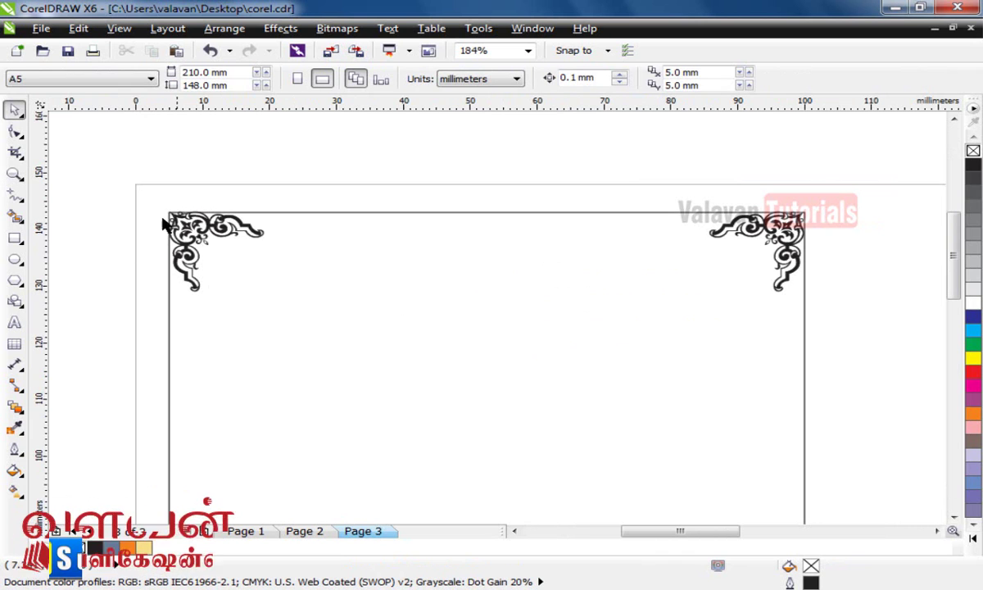
{"action": "left_click_drag", "start_coordinate": [103, 185], "coordinate": [873, 338]}
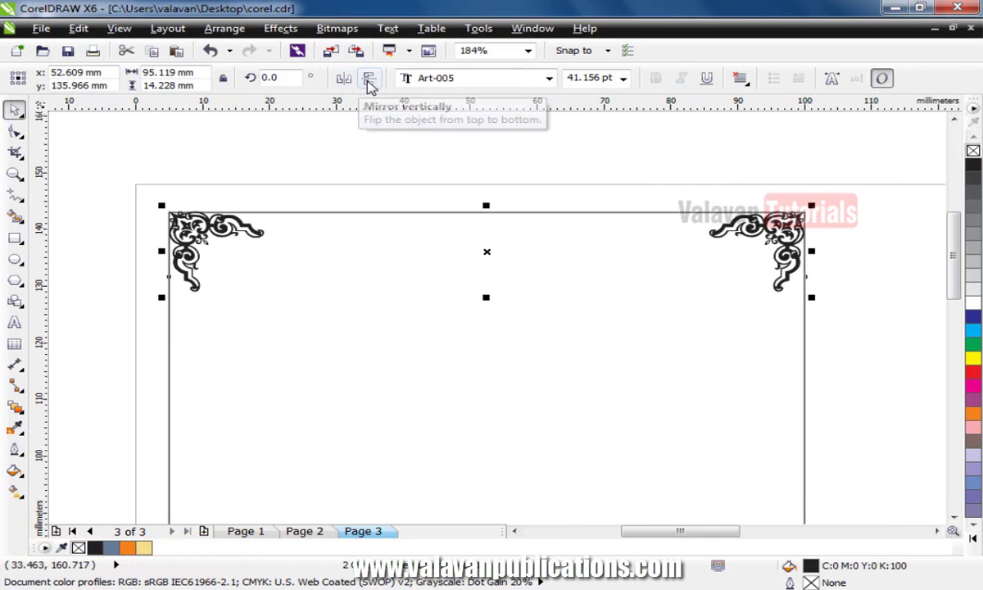
{"action": "left_click", "coordinate": [368, 79]}
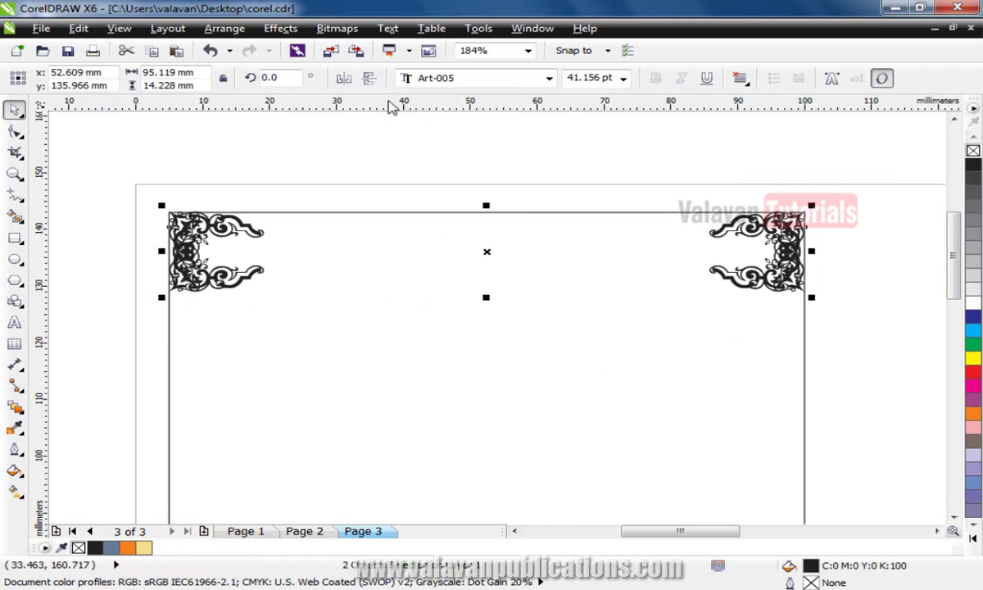
{"action": "left_click", "coordinate": [234, 344], "text": "shift"}
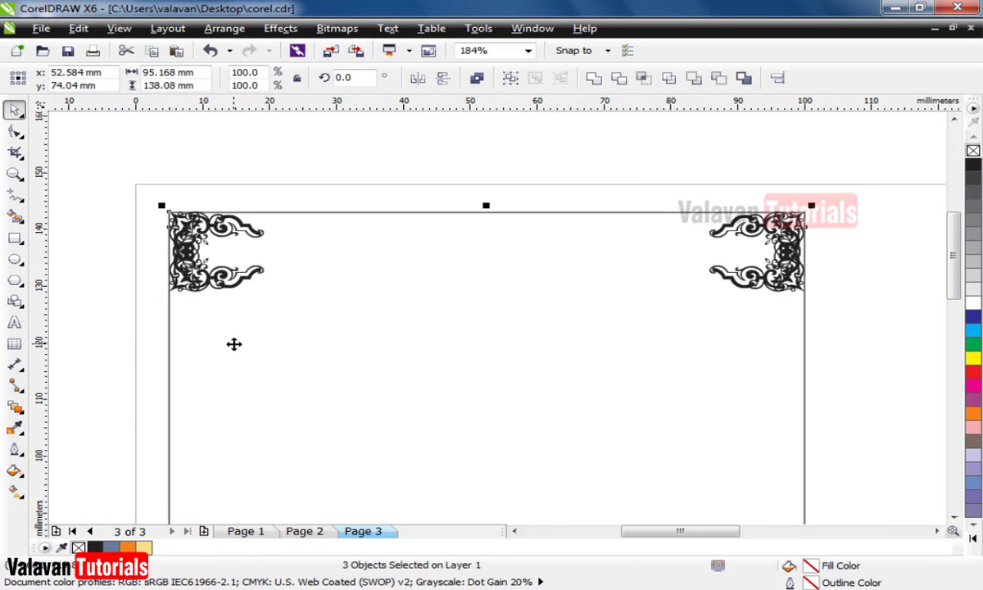
Inspect how the mirrored ornaments fit into the rectangle's two lower corners
{"action": "scroll", "coordinate": [384, 365], "scroll_direction": "down", "scroll_amount": 6}
{"action": "key", "text": "z"}
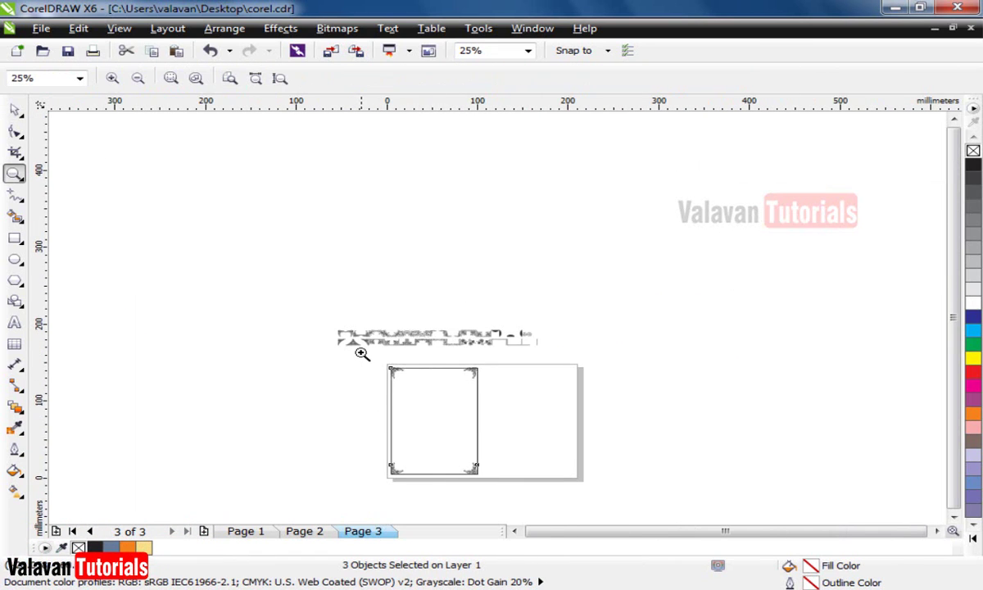
{"action": "left_click_drag", "start_coordinate": [361, 353], "coordinate": [528, 486]}
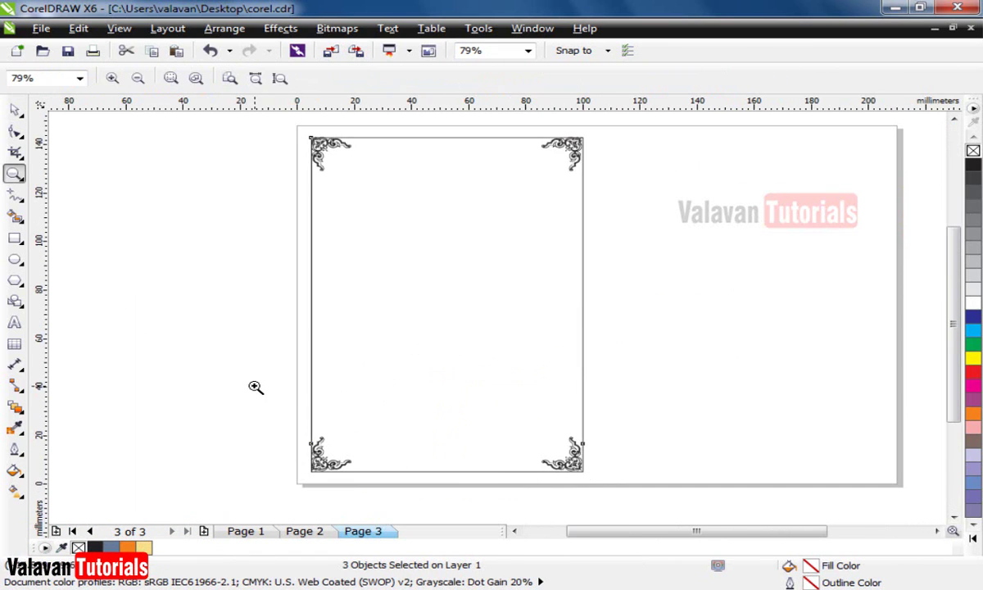
{"action": "left_click_drag", "start_coordinate": [259, 389], "coordinate": [678, 505]}
{"action": "key", "text": "space"}
{"action": "left_click", "coordinate": [69, 269]}
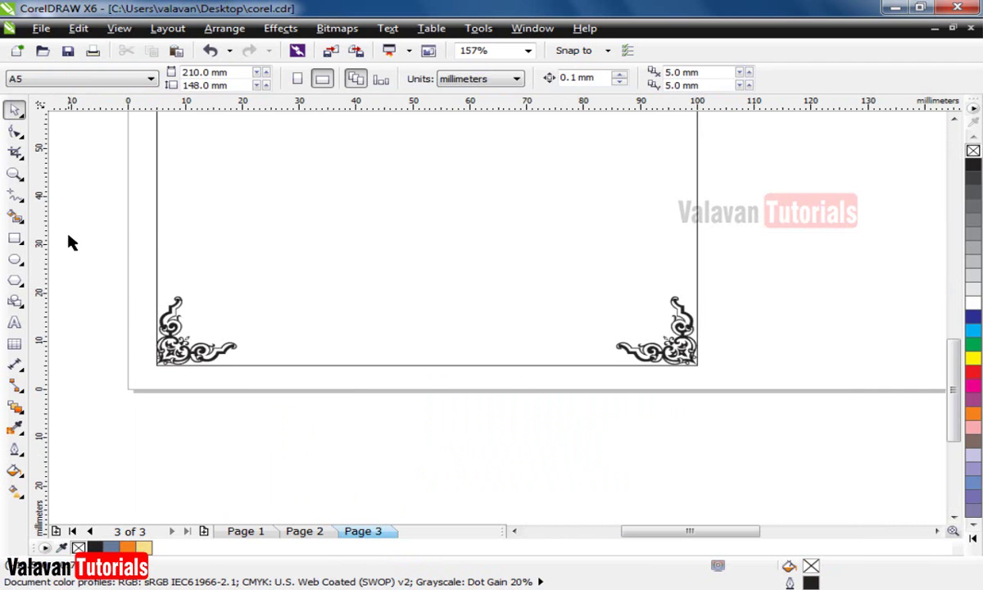
{"action": "left_click_drag", "start_coordinate": [69, 238], "coordinate": [741, 404]}
{"action": "key", "text": "z"}
{"action": "left_click_drag", "start_coordinate": [618, 318], "coordinate": [720, 387]}
{"action": "key", "text": "space"}
{"action": "left_click", "coordinate": [606, 439]}
{"action": "scroll", "coordinate": [606, 434], "scroll_direction": "down", "scroll_amount": 4}
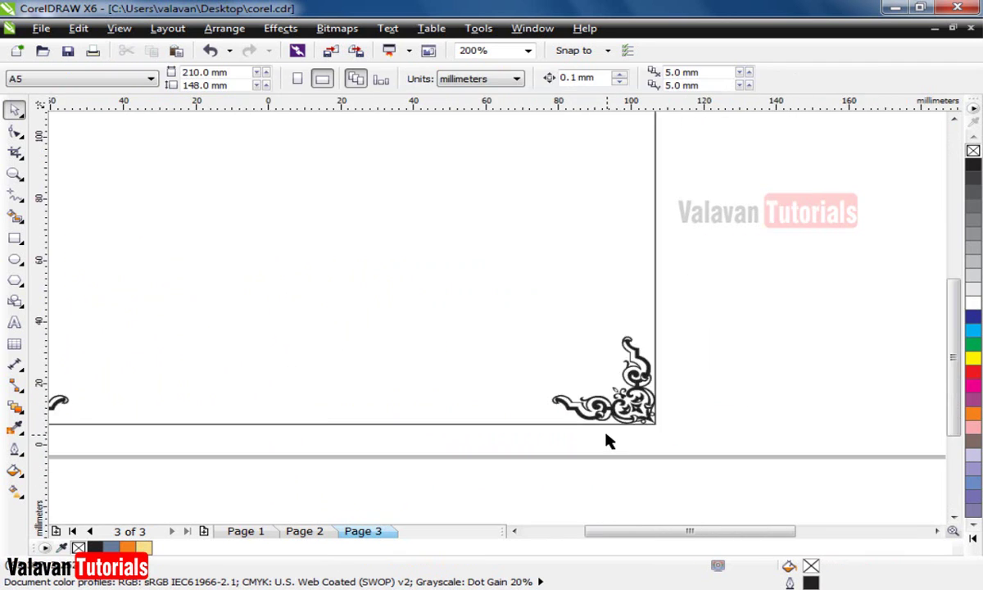
Duplicate the rectangle with its four corner ornaments about 105 mm to the right, into the empty half of the page
{"action": "key", "text": "z"}
{"action": "left_click_drag", "start_coordinate": [350, 162], "coordinate": [873, 465]}
{"action": "key", "text": "space"}
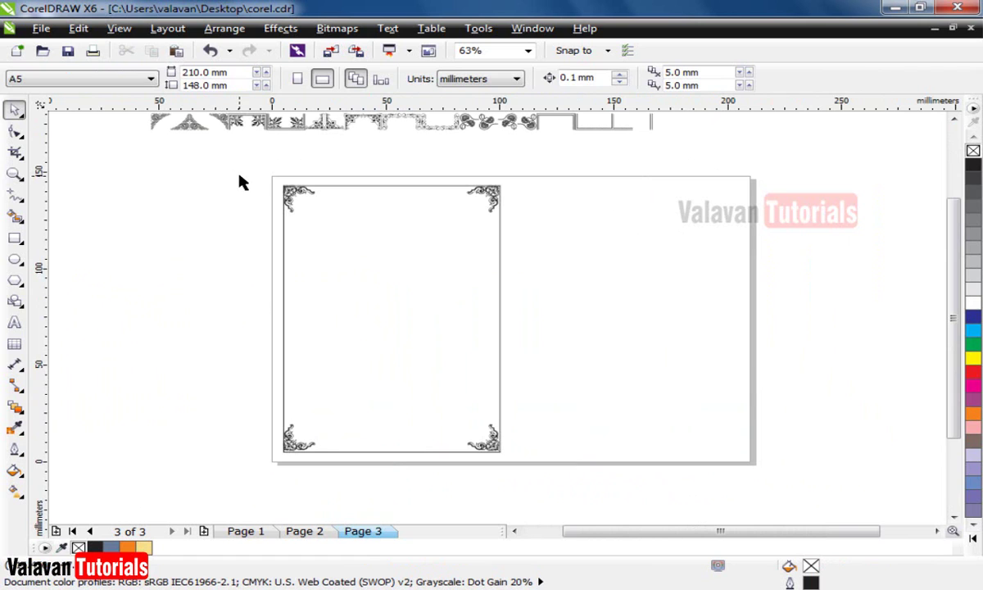
{"action": "left_click_drag", "start_coordinate": [250, 171], "coordinate": [512, 459]}
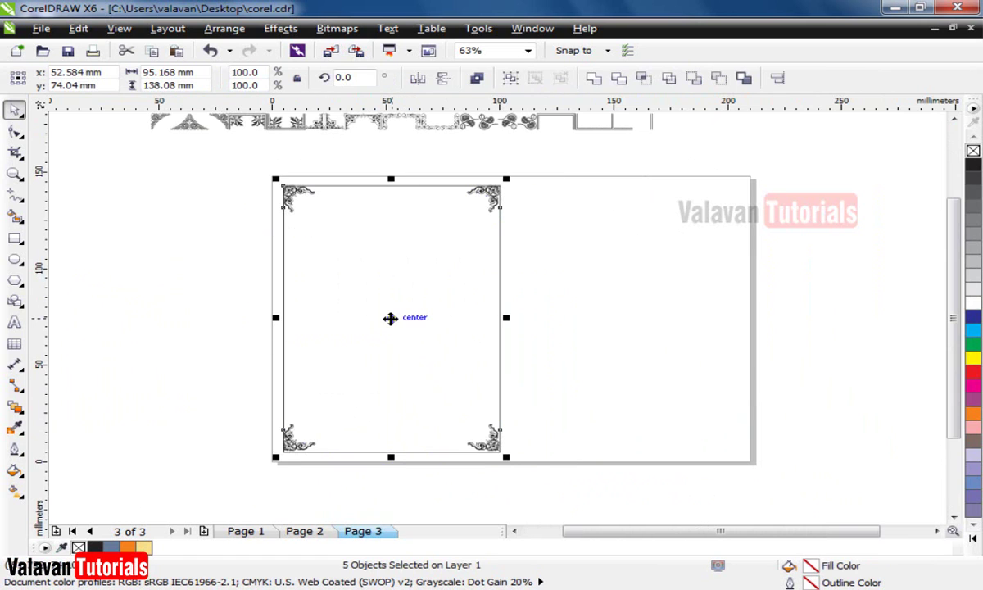
{"action": "left_click_drag", "start_coordinate": [390, 318], "coordinate": [630, 321]}
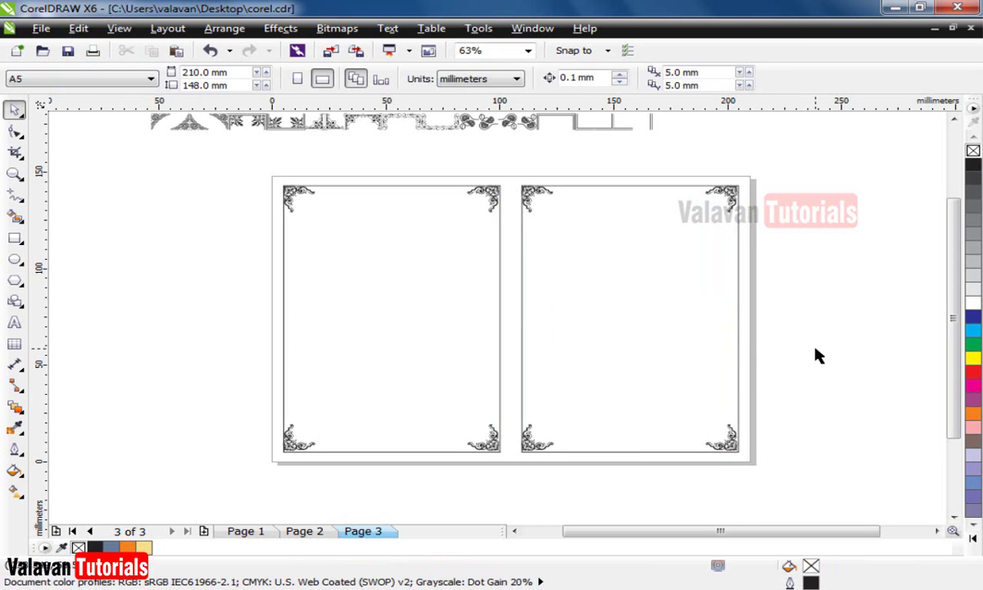
Copy the leafy upper-left corner ornament with double border lines from the upper row of Art-005 ornaments above the page
{"action": "scroll", "coordinate": [817, 355], "scroll_direction": "down", "scroll_amount": 2}
{"action": "left_click_drag", "start_coordinate": [475, 209], "coordinate": [643, 264]}
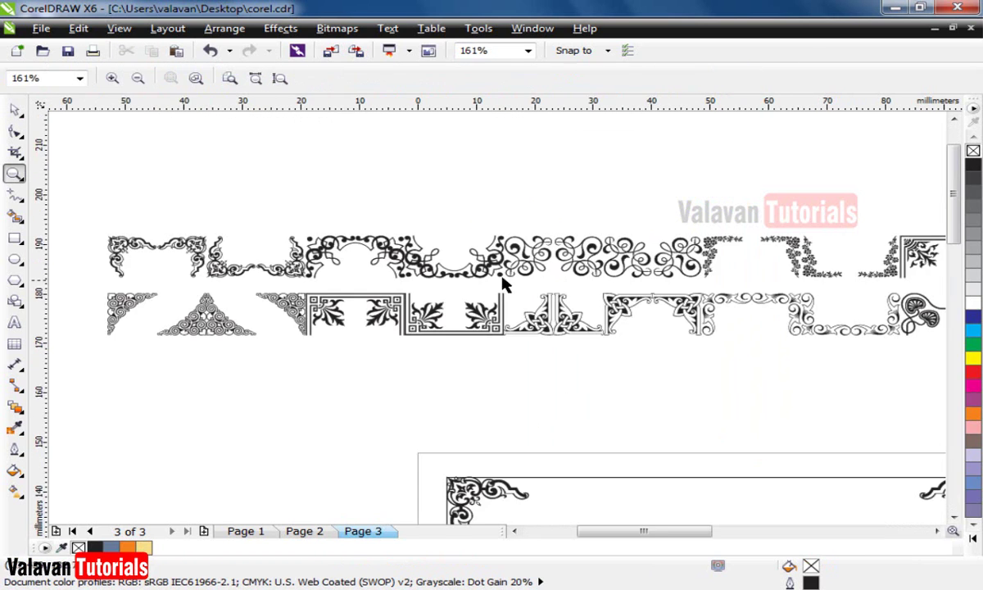
{"action": "scroll", "coordinate": [413, 286], "scroll_direction": "down", "scroll_amount": 2}
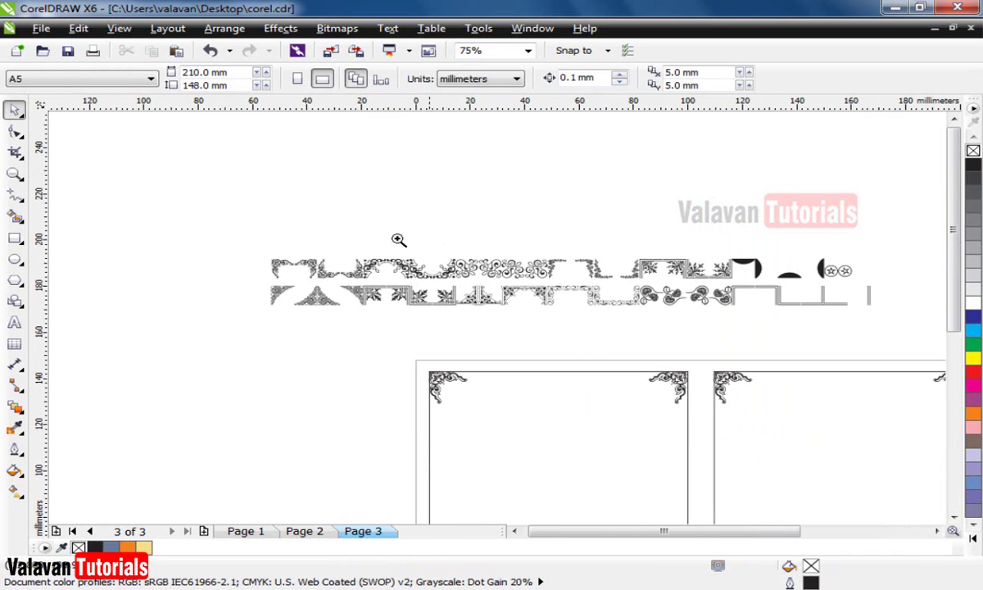
{"action": "left_click_drag", "start_coordinate": [383, 236], "coordinate": [602, 326]}
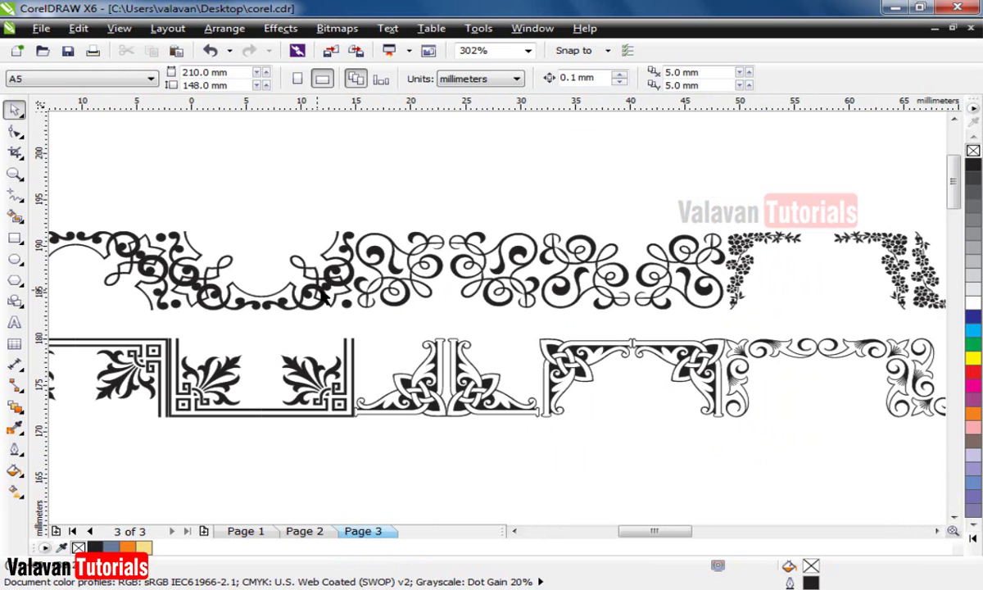
{"action": "scroll", "coordinate": [326, 299], "scroll_direction": "down", "scroll_amount": 2}
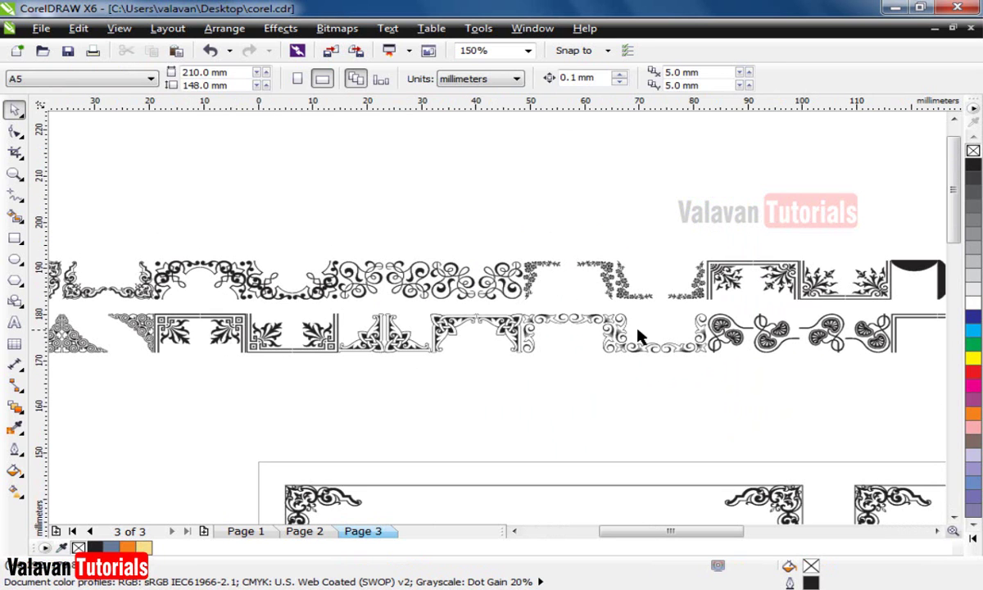
{"action": "key", "text": "F2"}
{"action": "left_click_drag", "start_coordinate": [629, 232], "coordinate": [913, 394]}
{"action": "double_click", "coordinate": [398, 219]}
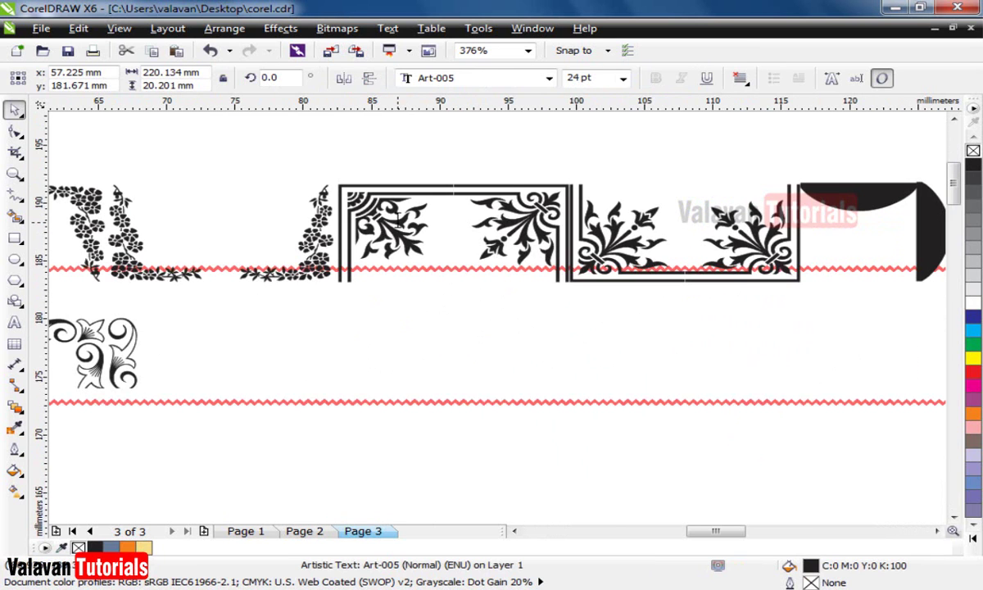
{"action": "left_click_drag", "start_coordinate": [419, 219], "coordinate": [339, 218]}
{"action": "key", "text": "ctrl+c"}
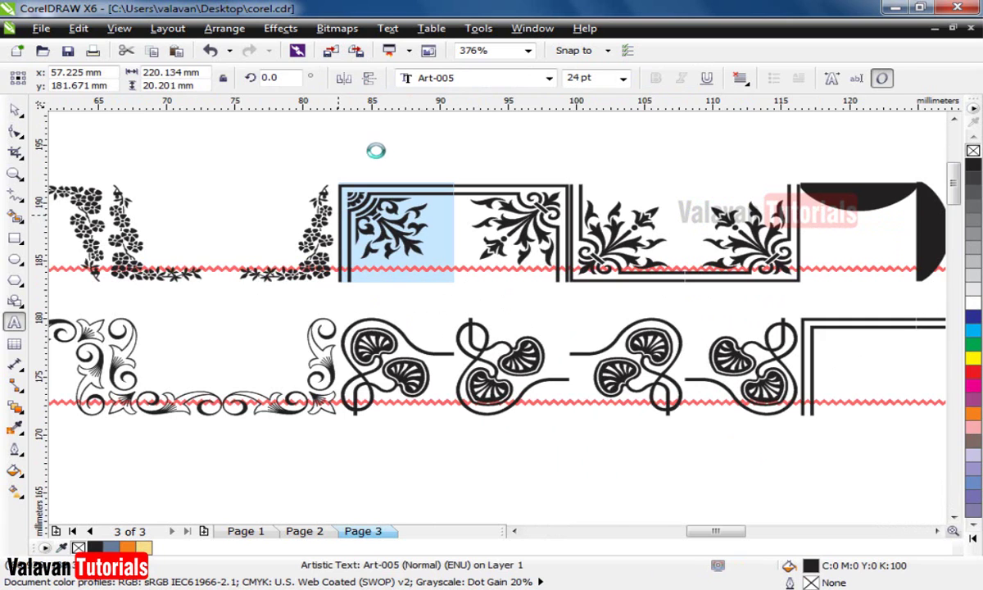
{"action": "key", "text": "ctrl+space"}
{"action": "left_click", "coordinate": [356, 135]}
Delete the four corner ornaments from the duplicate frame, keeping its plain rectangle
{"action": "key", "text": "F4"}
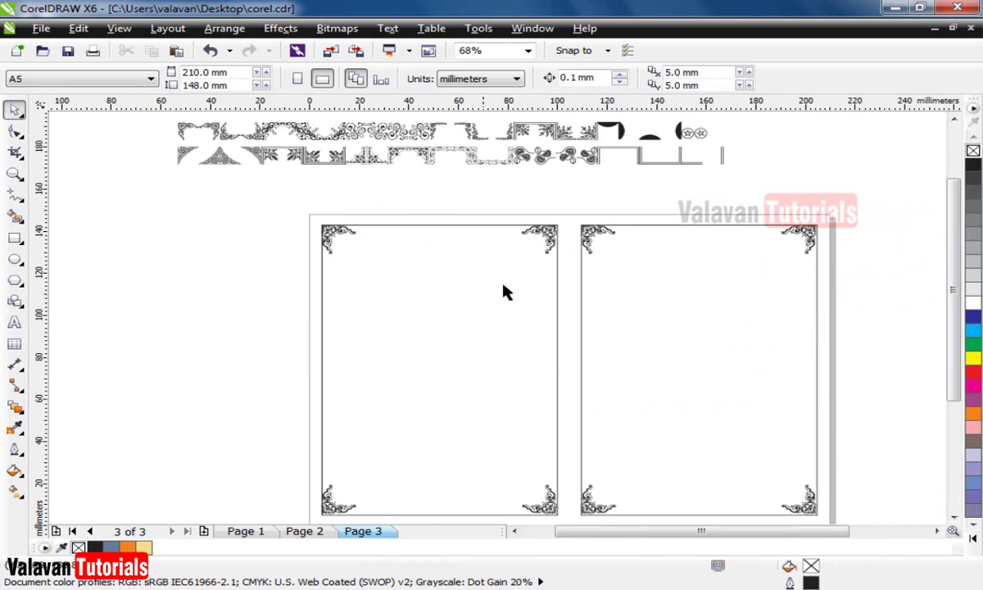
{"action": "left_click", "coordinate": [577, 215]}
{"action": "left_click_drag", "start_coordinate": [873, 285], "coordinate": [571, 220]}
{"action": "key", "text": "Delete"}
{"action": "left_click_drag", "start_coordinate": [570, 476], "coordinate": [840, 480]}
{"action": "key", "text": "Delete"}
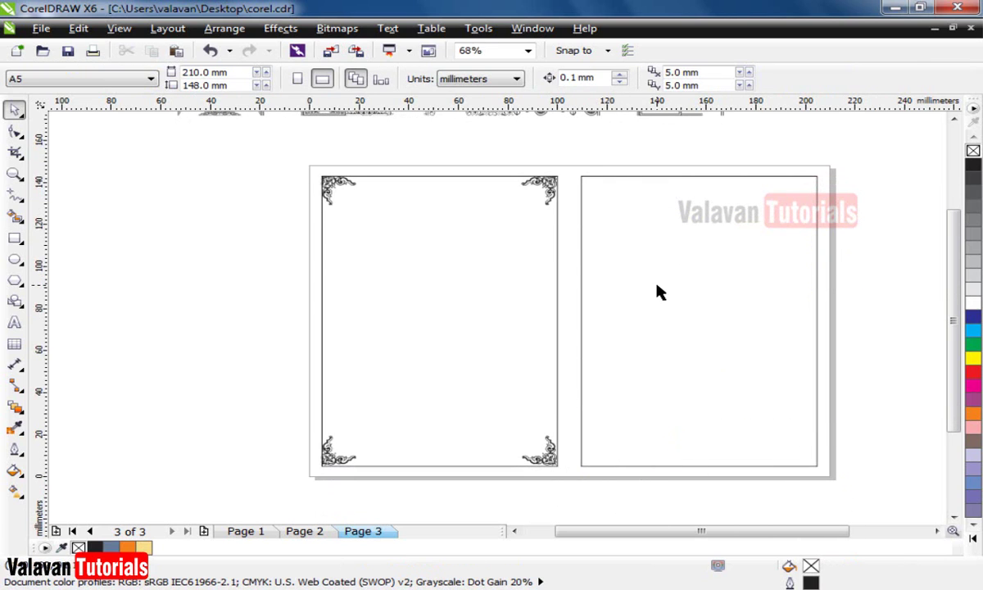
Place the leafy Art-005 corner ornament as artistic text in the empty rectangle's upper-left area, enlarged to about 27 mm square
{"action": "scroll", "coordinate": [655, 281], "scroll_direction": "down", "scroll_amount": 3}
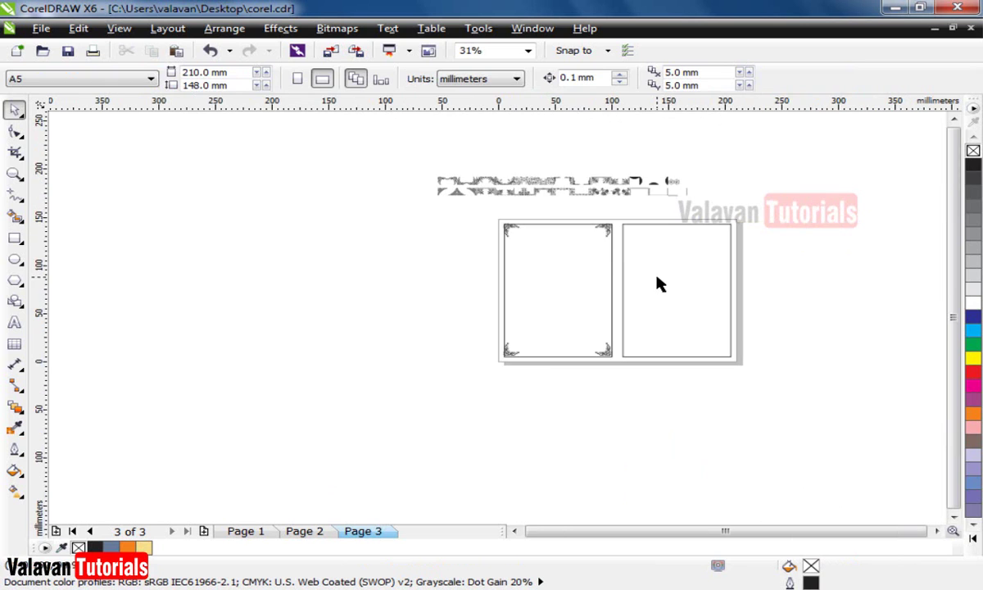
{"action": "key", "text": "z"}
{"action": "left_click_drag", "start_coordinate": [817, 375], "coordinate": [397, 154]}
{"action": "key", "text": "space"}
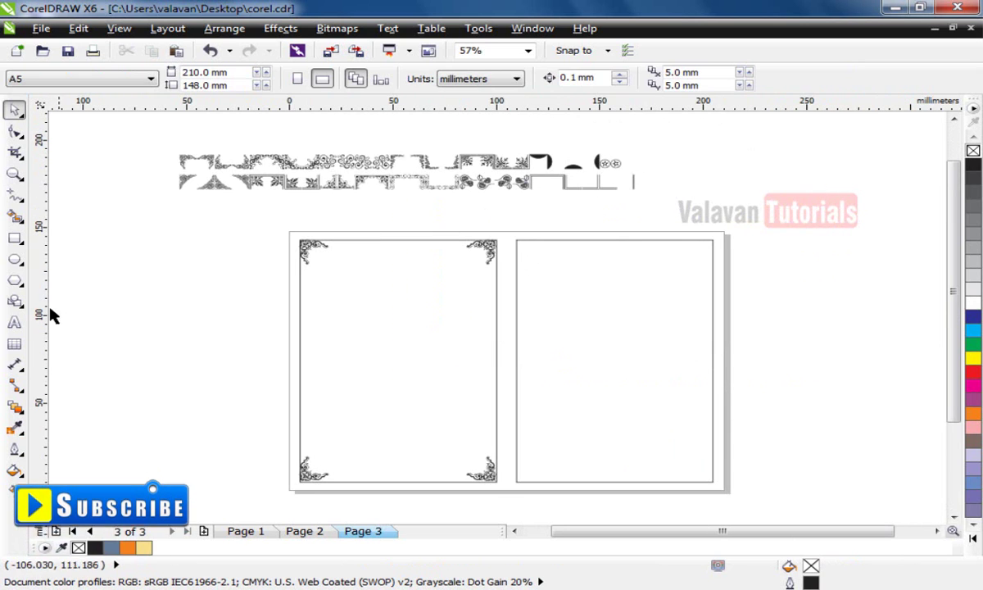
{"action": "left_click", "coordinate": [15, 322]}
{"action": "left_click", "coordinate": [571, 292]}
{"action": "type", "text": "q"}
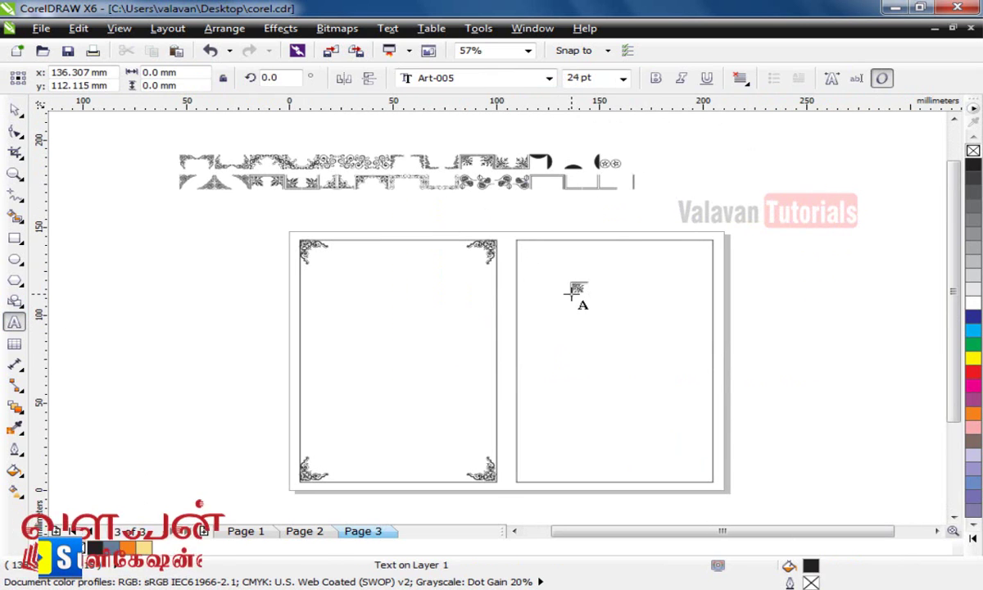
{"action": "key", "text": "ctrl+space"}
{"action": "left_click_drag", "start_coordinate": [595, 302], "coordinate": [549, 264]}
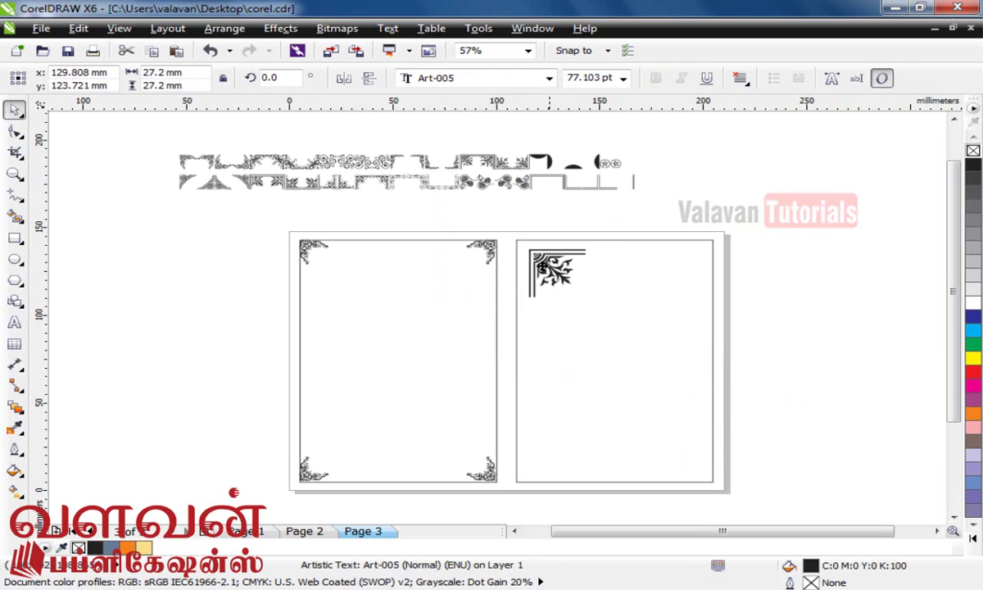
Align the leafy ornament to the left and top edges of its rectangle so it sits in the corner
{"action": "key", "text": "z"}
{"action": "left_click_drag", "start_coordinate": [729, 336], "coordinate": [439, 208]}
{"action": "key", "text": "space"}
{"action": "left_click_drag", "start_coordinate": [381, 307], "coordinate": [399, 306]}
{"action": "left_click", "coordinate": [645, 301], "text": "shift"}
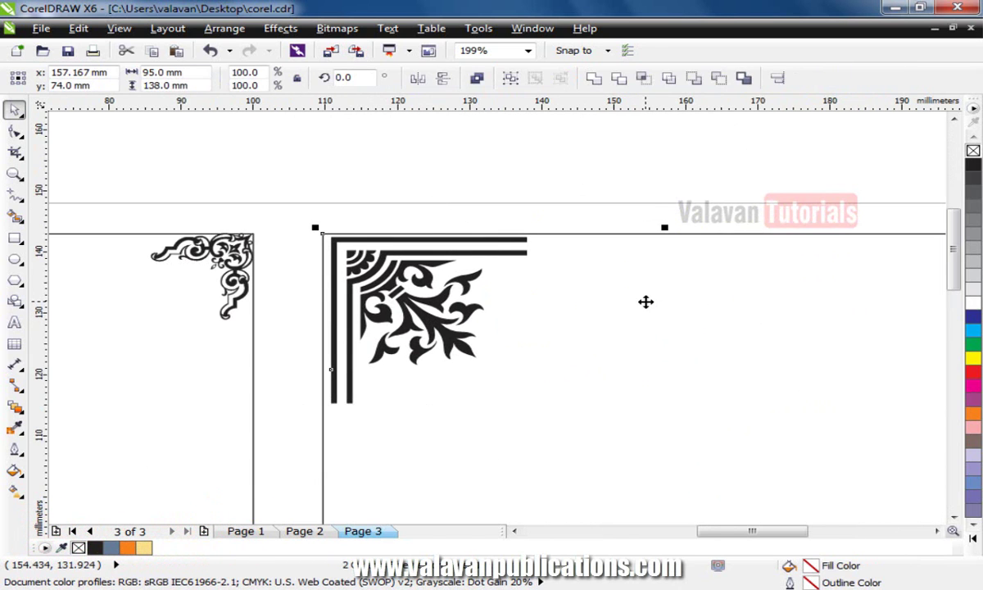
{"action": "key", "text": "l"}
{"action": "left_click", "coordinate": [551, 208]}
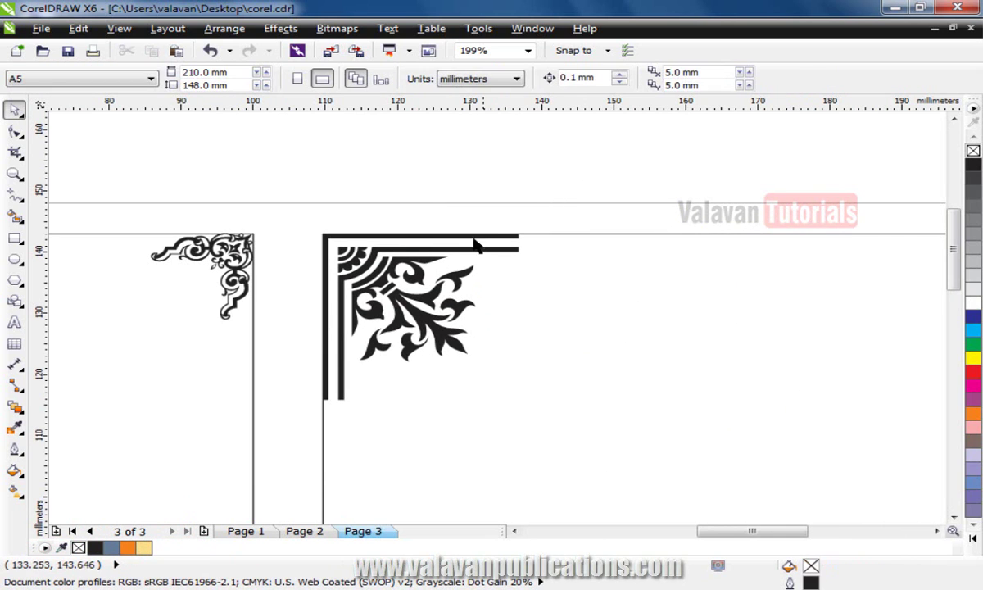
Scale the leafy corner ornament down to about 18.7 mm square and convert it to curves
{"action": "left_click", "coordinate": [440, 239]}
{"action": "left_click_drag", "start_coordinate": [524, 404], "coordinate": [499, 355]}
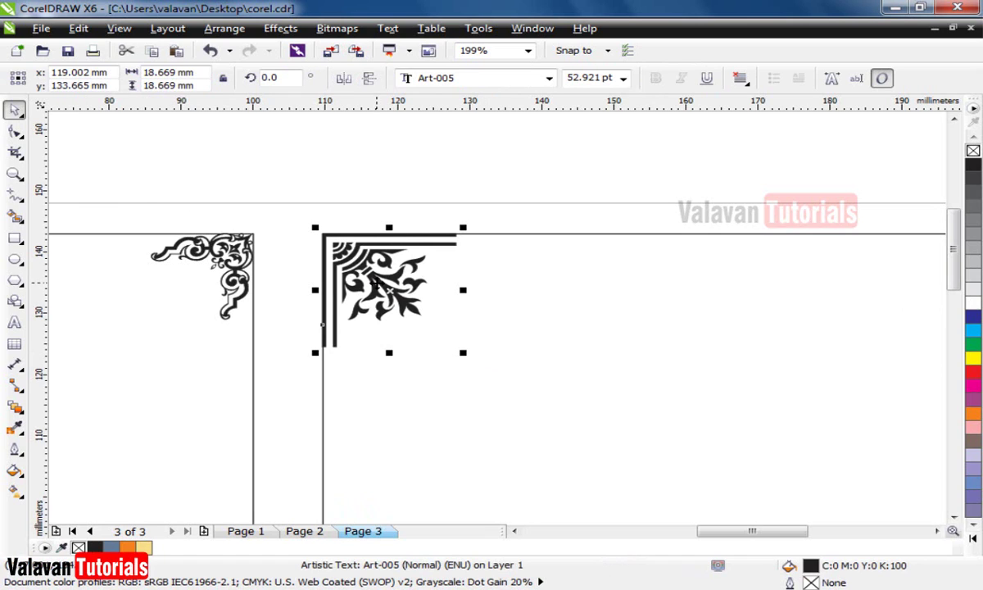
{"action": "right_click", "coordinate": [375, 282]}
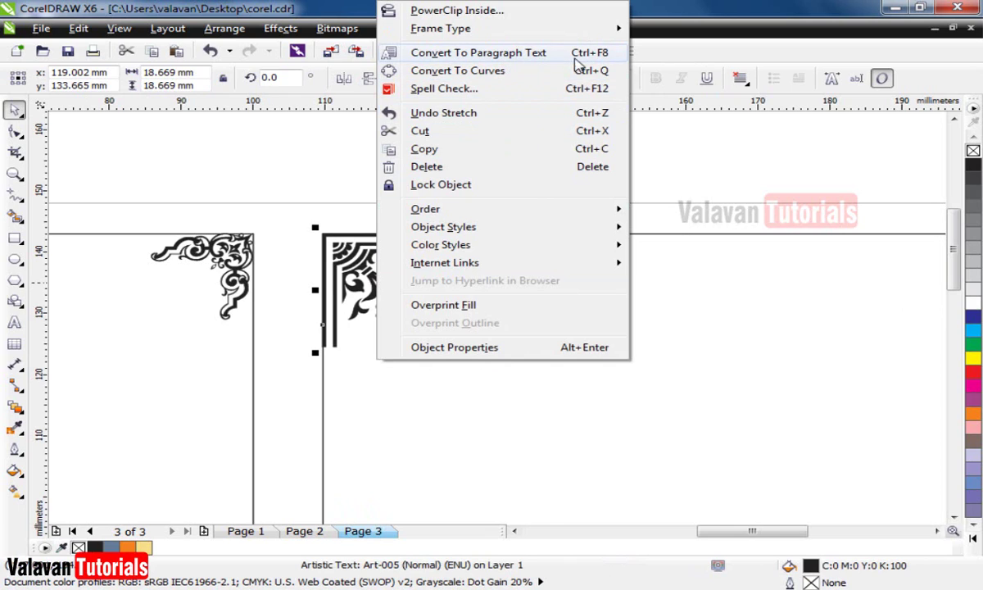
{"action": "left_click", "coordinate": [469, 72]}
{"action": "left_click", "coordinate": [431, 211]}
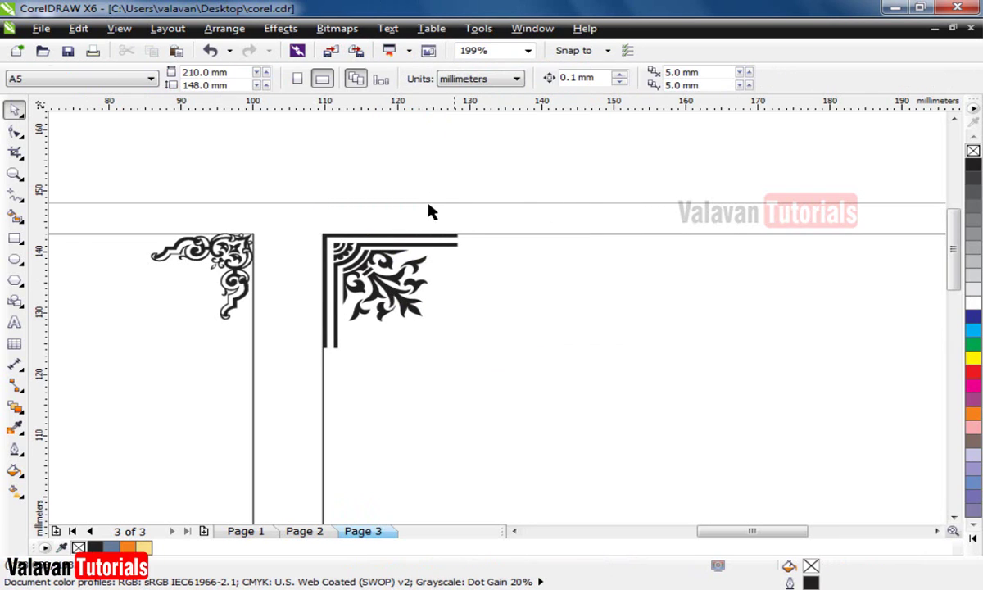
Select the right-end nodes of the leafy ornament's horizontal double lines and extend them rightward by about 20 mm
{"action": "left_click", "coordinate": [370, 259]}
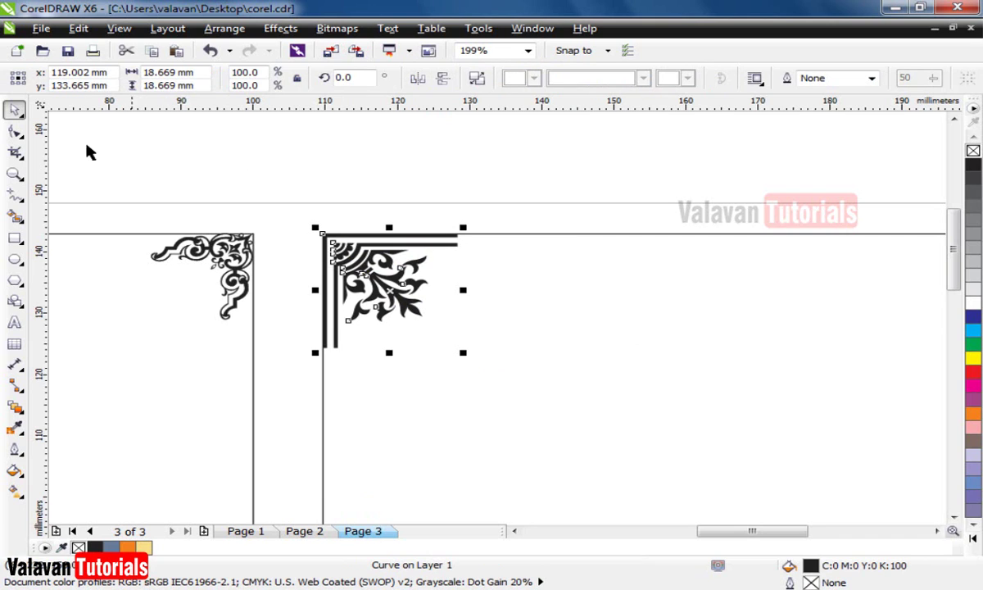
{"action": "left_click", "coordinate": [15, 130]}
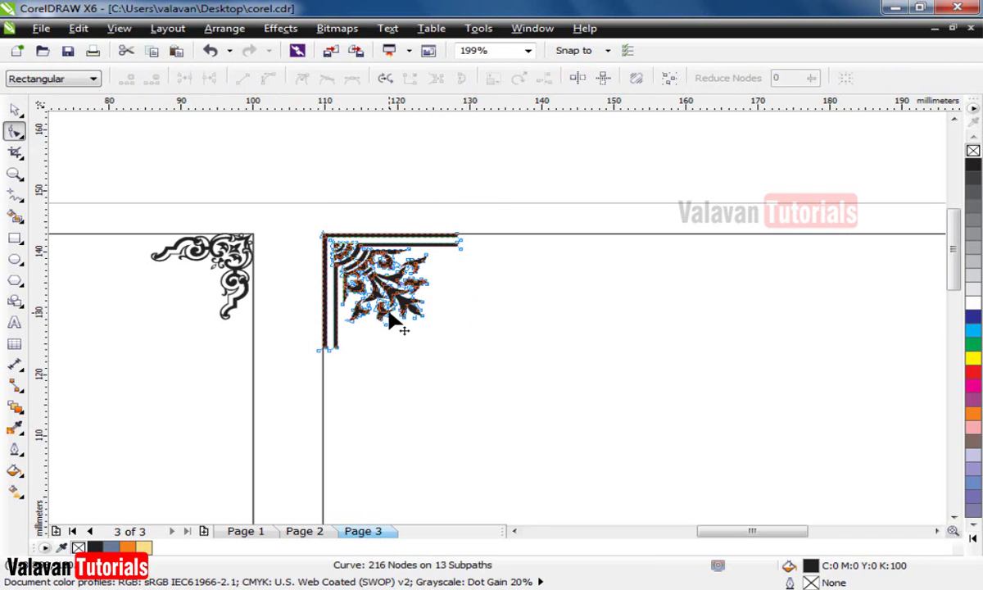
{"action": "left_click", "coordinate": [15, 174]}
{"action": "left_click_drag", "start_coordinate": [310, 217], "coordinate": [589, 378]}
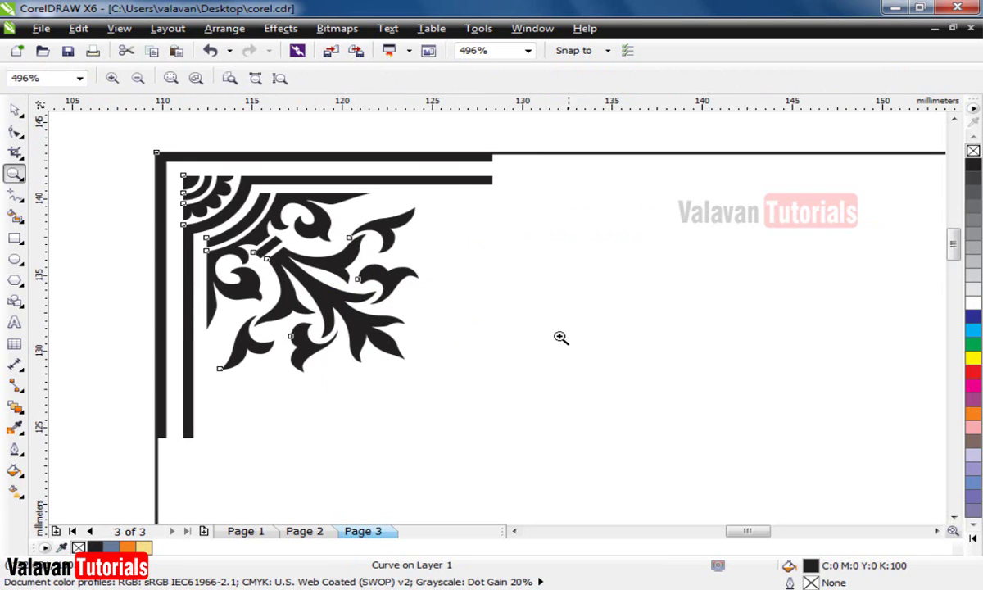
{"action": "left_click", "coordinate": [15, 131]}
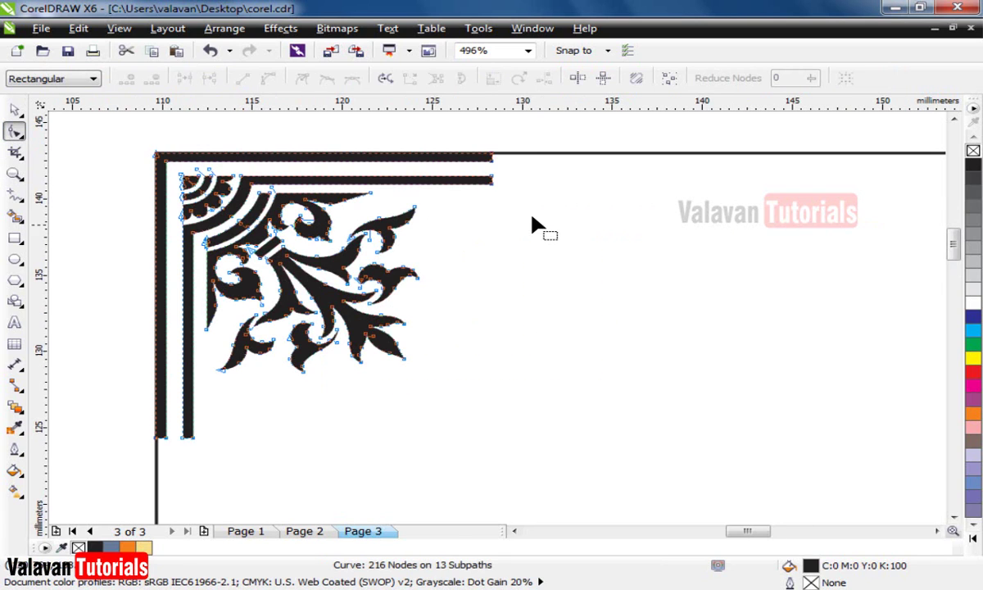
{"action": "left_click_drag", "start_coordinate": [495, 177], "coordinate": [551, 226]}
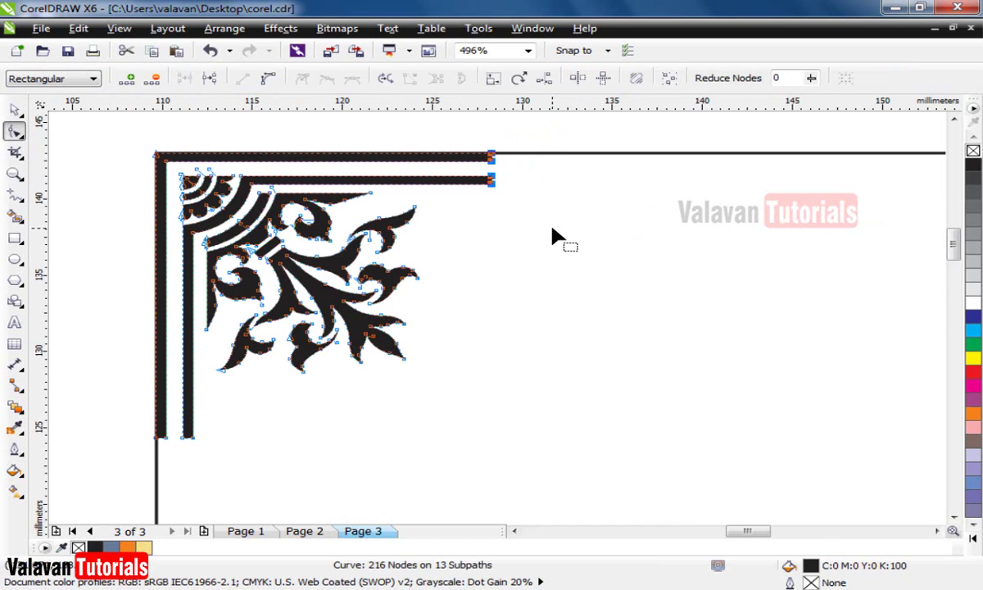
{"action": "scroll", "coordinate": [550, 226], "scroll_direction": "down", "scroll_amount": 2}
{"action": "scroll", "coordinate": [574, 262], "scroll_direction": "down", "scroll_amount": 3}
{"action": "scroll", "coordinate": [588, 333], "scroll_direction": "up", "scroll_amount": 3}
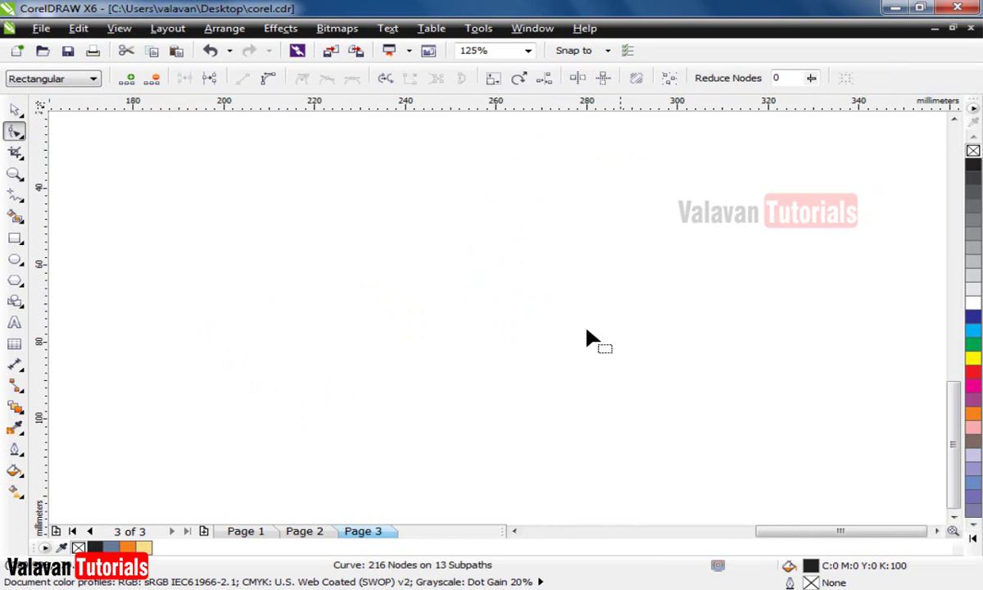
{"action": "scroll", "coordinate": [532, 311], "scroll_direction": "down", "scroll_amount": 2}
{"action": "scroll", "coordinate": [364, 191], "scroll_direction": "up", "scroll_amount": 1}
{"action": "scroll", "coordinate": [368, 191], "scroll_direction": "down", "scroll_amount": 2}
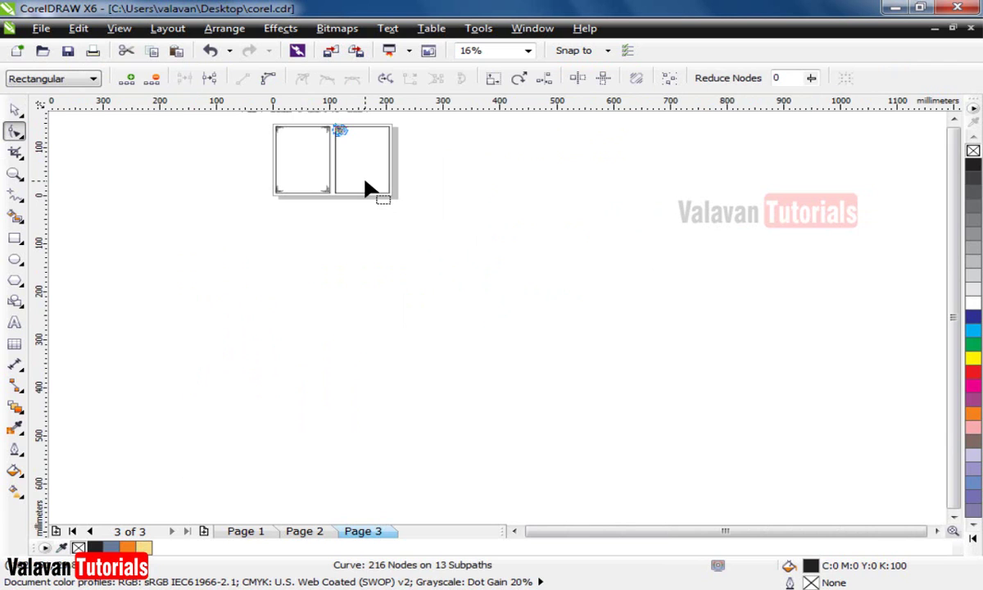
{"action": "scroll", "coordinate": [368, 189], "scroll_direction": "down", "scroll_amount": 1}
{"action": "scroll", "coordinate": [368, 189], "scroll_direction": "up", "scroll_amount": 4}
{"action": "scroll", "coordinate": [368, 188], "scroll_direction": "down", "scroll_amount": 5}
{"action": "scroll", "coordinate": [369, 188], "scroll_direction": "up", "scroll_amount": 2}
{"action": "scroll", "coordinate": [362, 179], "scroll_direction": "up", "scroll_amount": 2}
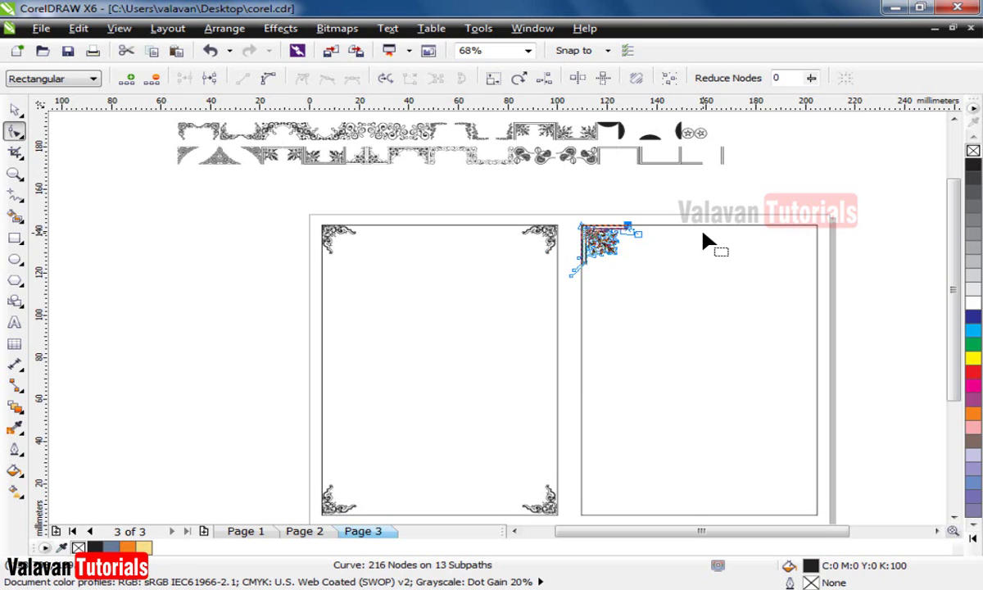
{"action": "key", "text": "Right"}
{"action": "key", "text": "Right"}
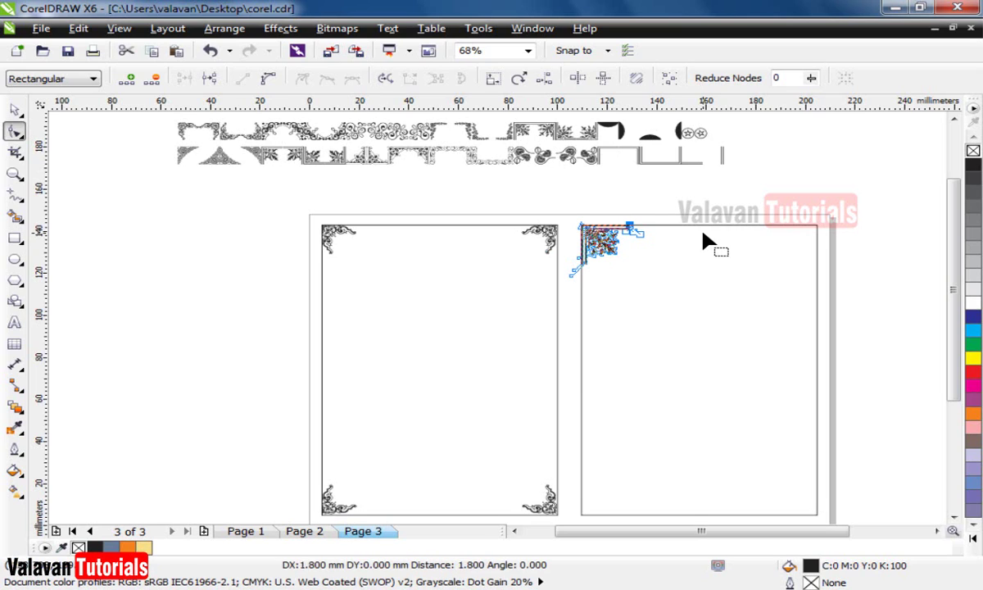
{"action": "key", "text": "Right"}
{"action": "key", "text": "Right"}
{"action": "key", "text": "Right"}
{"action": "key", "text": "Right"}
{"action": "key", "text": "Right"}
{"action": "key", "text": "Right"}
{"action": "key", "text": "Right"}
{"action": "key", "text": "Right"}
{"action": "key", "text": "Right"}
{"action": "key", "text": "Right"}
{"action": "key", "text": "Right"}
{"action": "key", "text": "Right"}
{"action": "key", "text": "Right"}
{"action": "key", "text": "Right"}
{"action": "key", "text": "Right"}
{"action": "key", "text": "Right"}
{"action": "key", "text": "Right"}
{"action": "key", "text": "Right"}
{"action": "key", "text": "Right"}
{"action": "key", "text": "Right"}
{"action": "key", "text": "Right"}
{"action": "key", "text": "Right"}
{"action": "key", "text": "Right"}
{"action": "key", "text": "Right"}
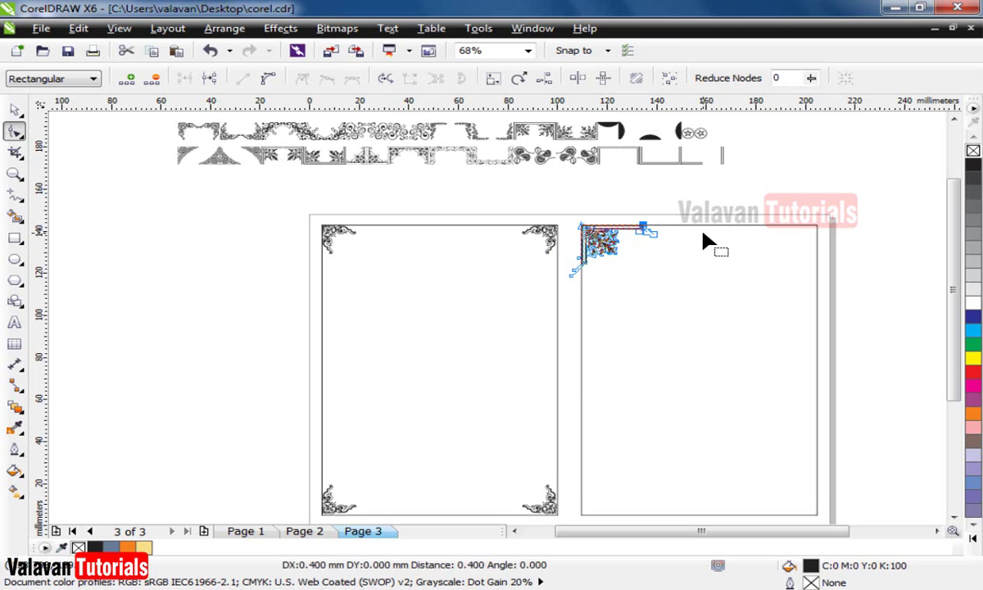
{"action": "key", "text": "Right"}
{"action": "key", "text": "Right"}
{"action": "key", "text": "Right"}
{"action": "key", "text": "Right"}
{"action": "key", "text": "Right"}
{"action": "key", "text": "Right"}
{"action": "key", "text": "Right"}
{"action": "key", "text": "Right"}
{"action": "key", "text": "Right"}
{"action": "key", "text": "Right"}
{"action": "key", "text": "Right"}
{"action": "key", "text": "Right"}
{"action": "key", "text": "Right"}
{"action": "key", "text": "Right"}
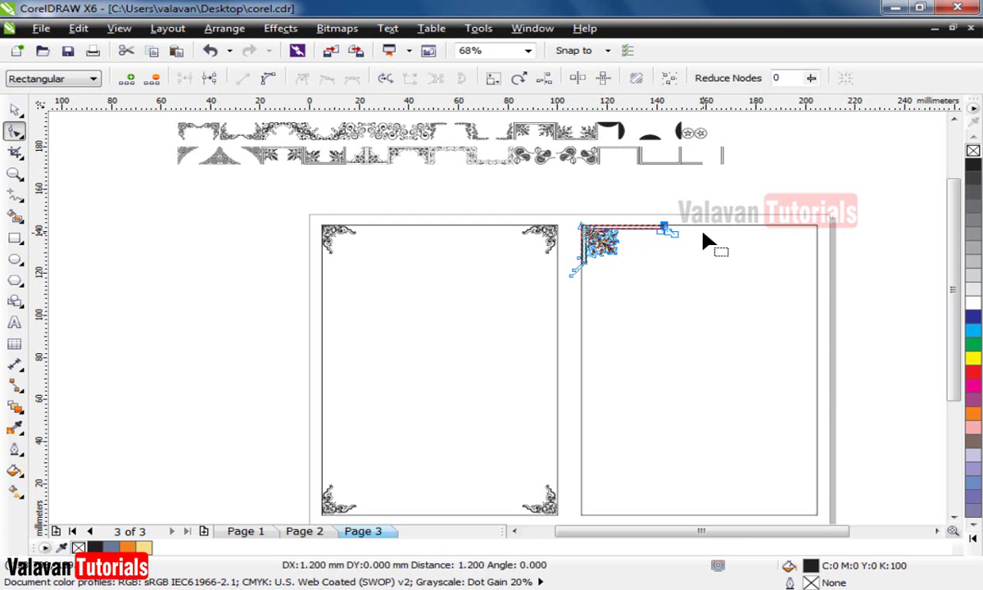
{"action": "key", "text": "Right"}
{"action": "key", "text": "Right"}
{"action": "key", "text": "Right"}
{"action": "key", "text": "Right"}
{"action": "key", "text": "Right"}
{"action": "key", "text": "Right"}
{"action": "key", "text": "Right"}
{"action": "key", "text": "Right"}
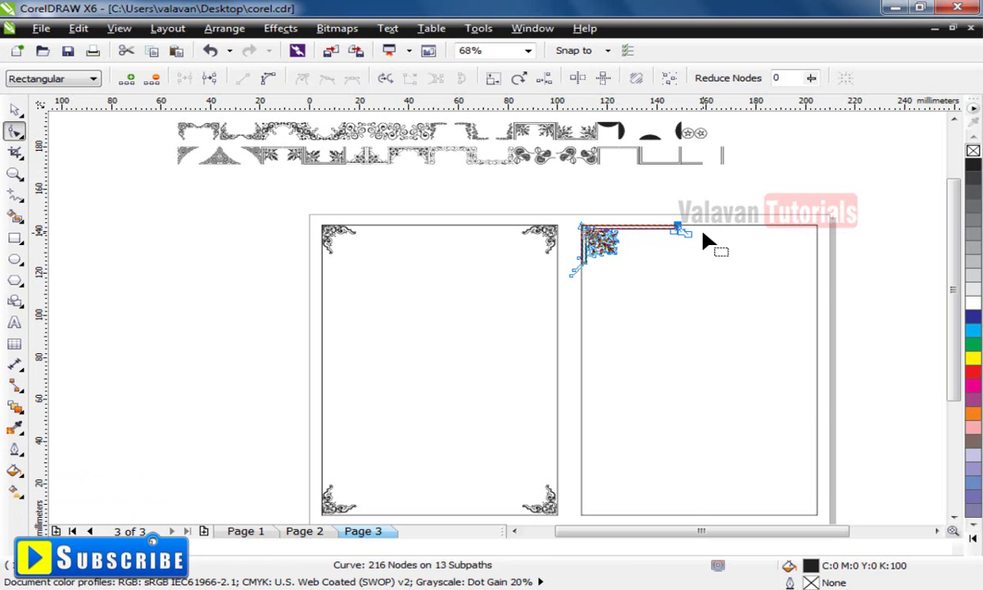
{"action": "key", "text": "space"}
{"action": "left_click", "coordinate": [714, 198]}
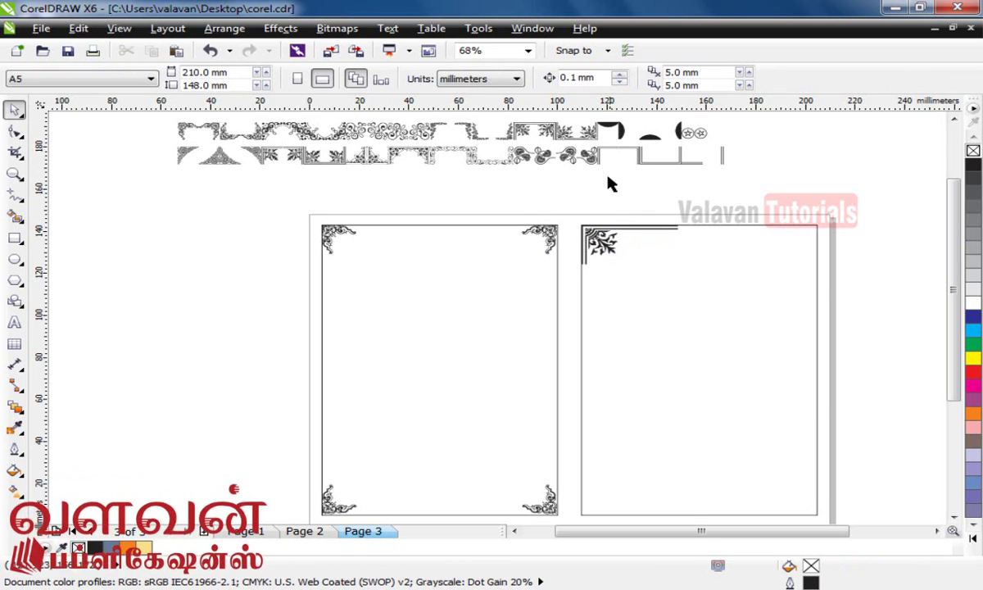
Set the nudge distance to 1 mm and extend the horizontal double lines' right-end nodes about 26 mm further along the rectangle's top edge
{"action": "triple_click", "coordinate": [603, 82]}
{"action": "type", "text": "1"}
{"action": "key", "text": "Return"}
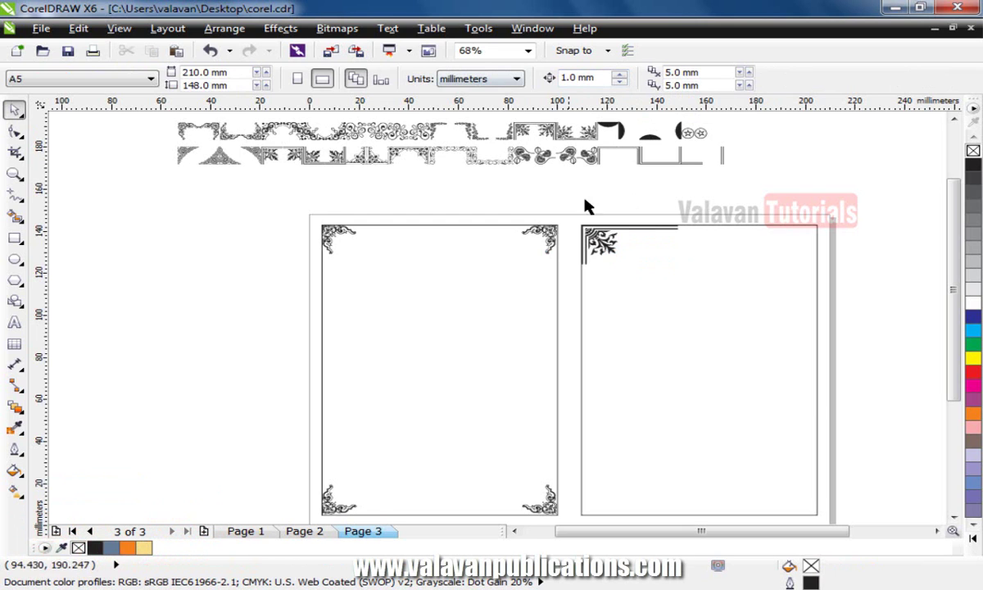
{"action": "left_click", "coordinate": [624, 227]}
{"action": "left_click", "coordinate": [14, 131]}
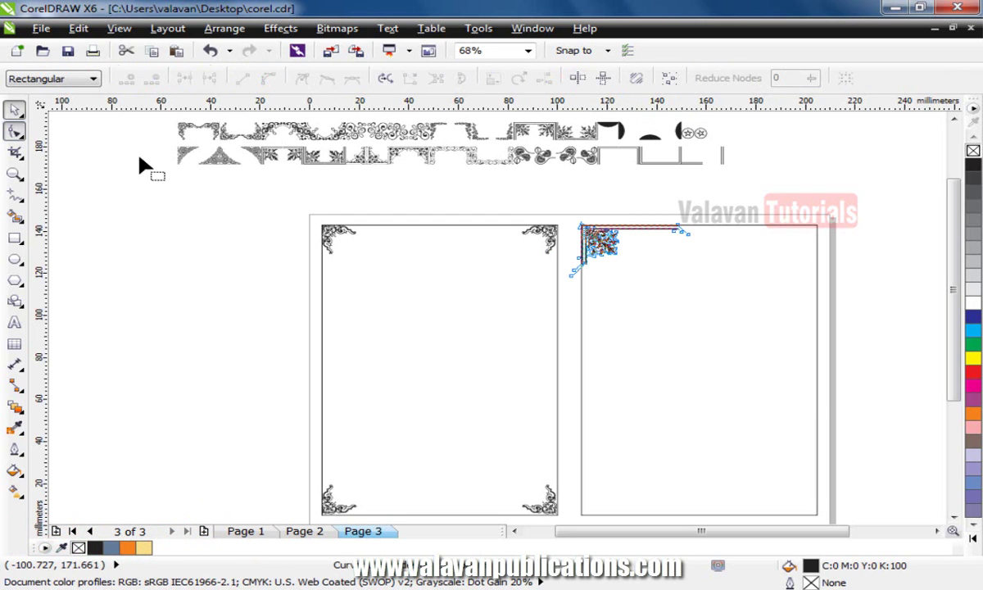
{"action": "left_click_drag", "start_coordinate": [716, 251], "coordinate": [662, 215]}
{"action": "key", "text": "Right"}
{"action": "key", "text": "Right"}
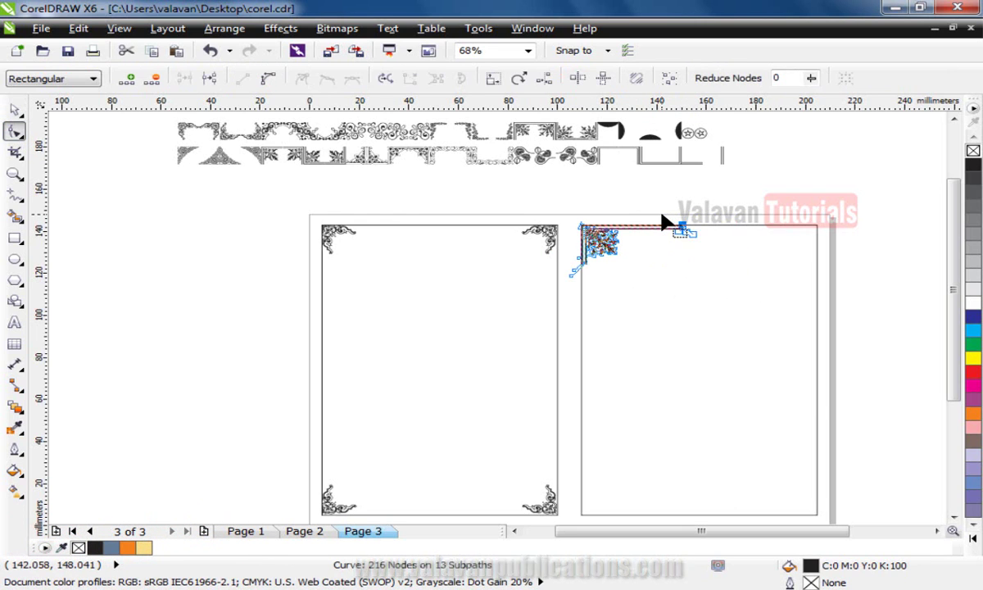
{"action": "key", "text": "Right"}
{"action": "key", "text": "Right"}
{"action": "key", "text": "Right"}
{"action": "key", "text": "Right"}
{"action": "key", "text": "Right"}
{"action": "key", "text": "Right"}
{"action": "key", "text": "Right"}
{"action": "key", "text": "Right"}
{"action": "key", "text": "Right"}
{"action": "key", "text": "Right"}
{"action": "key", "text": "Right"}
{"action": "key", "text": "Right"}
{"action": "key", "text": "Right"}
{"action": "key", "text": "Right"}
{"action": "key", "text": "Right"}
{"action": "key", "text": "Right"}
{"action": "key", "text": "Right"}
{"action": "key", "text": "Right"}
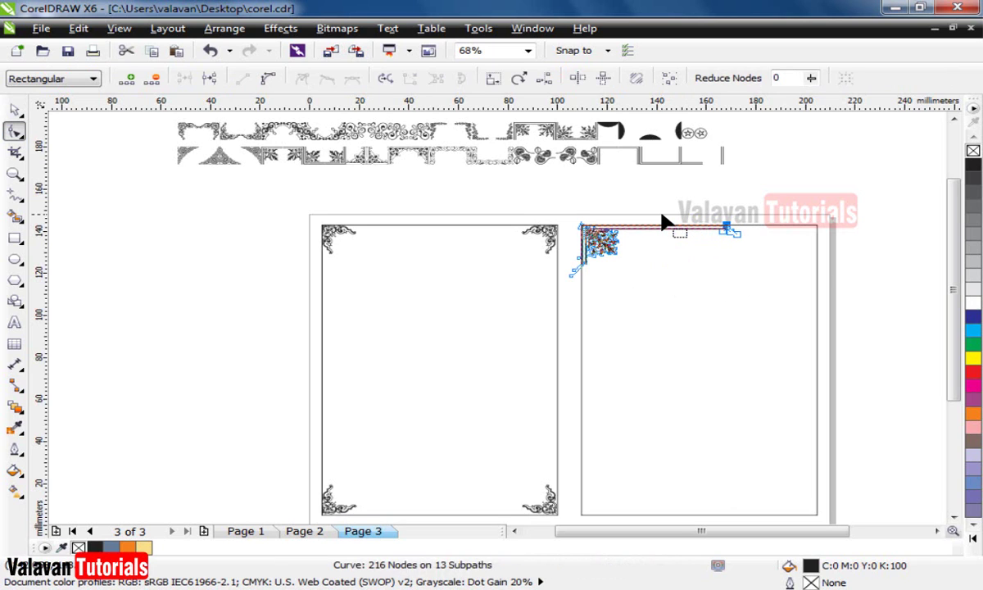
{"action": "key", "text": "Escape"}
{"action": "key", "text": "z"}
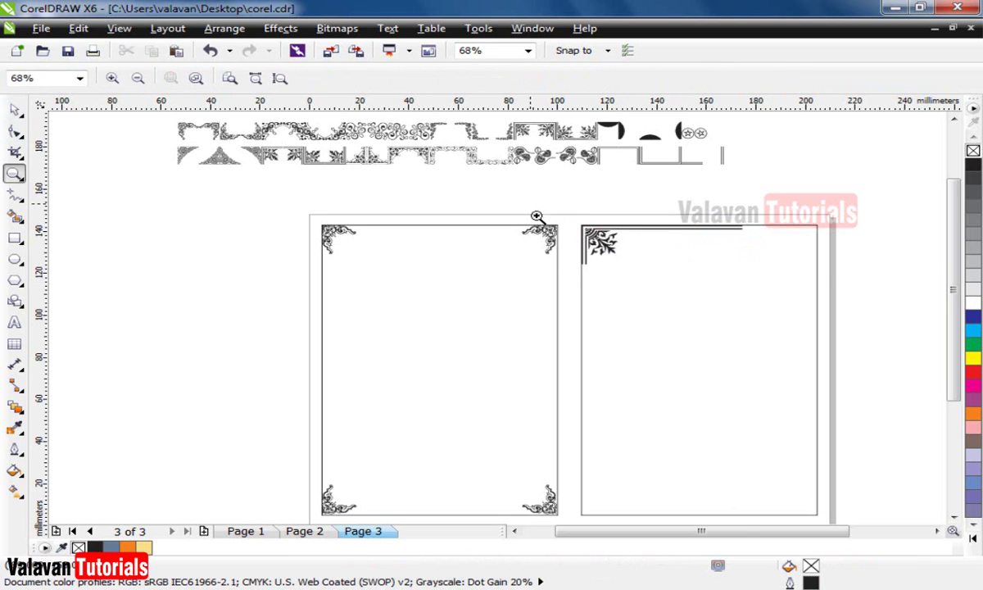
Select the lower-end nodes of the leafy ornament's vertical double lines and extend them downward along the second rectangle's left edge
{"action": "left_click_drag", "start_coordinate": [534, 206], "coordinate": [702, 344]}
{"action": "key", "text": "space"}
{"action": "left_click", "coordinate": [429, 218]}
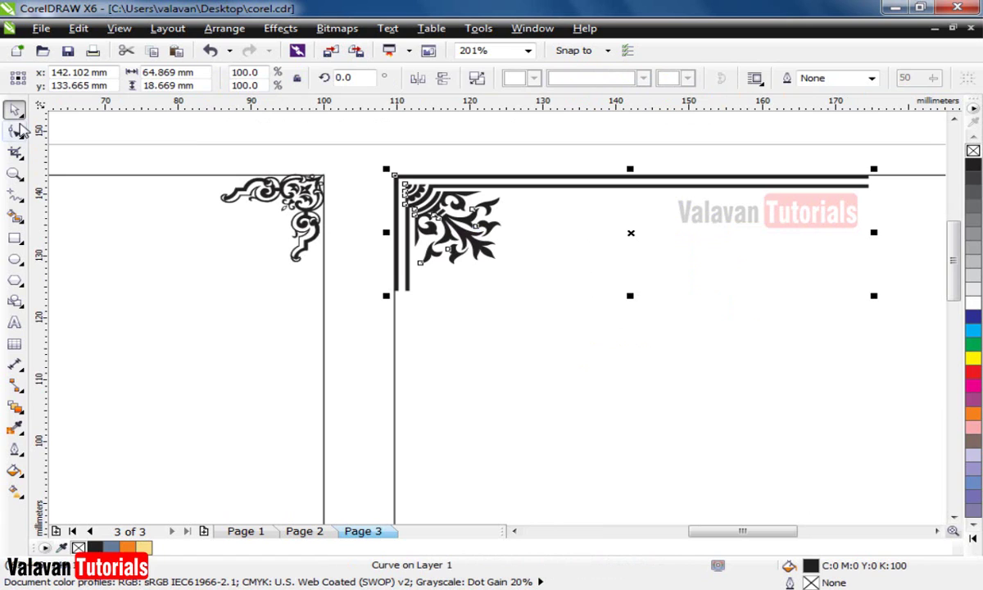
{"action": "left_click", "coordinate": [15, 130]}
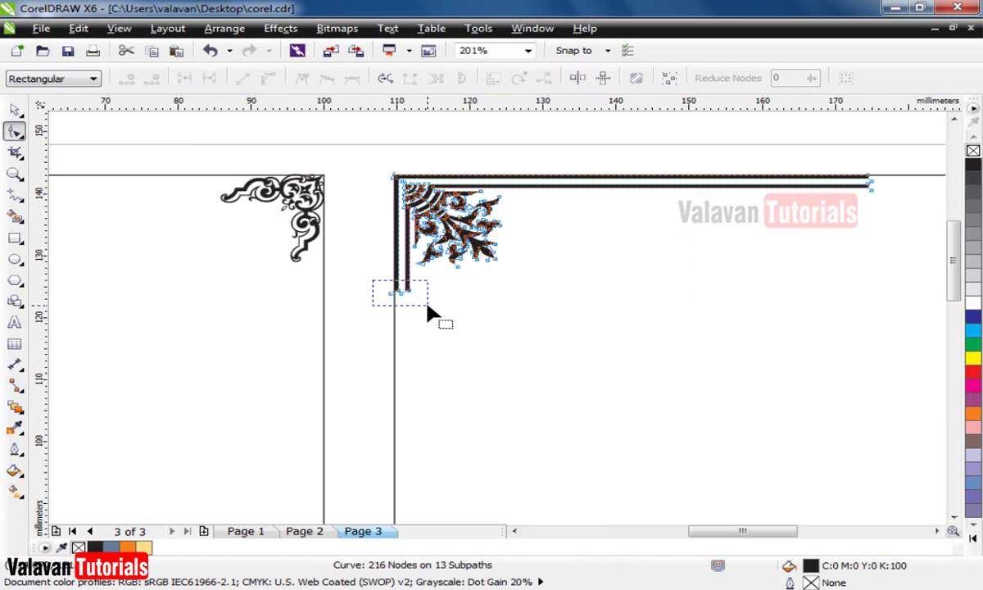
{"action": "left_click_drag", "start_coordinate": [427, 306], "coordinate": [427, 306]}
{"action": "key", "text": "Down"}
{"action": "key", "text": "Down"}
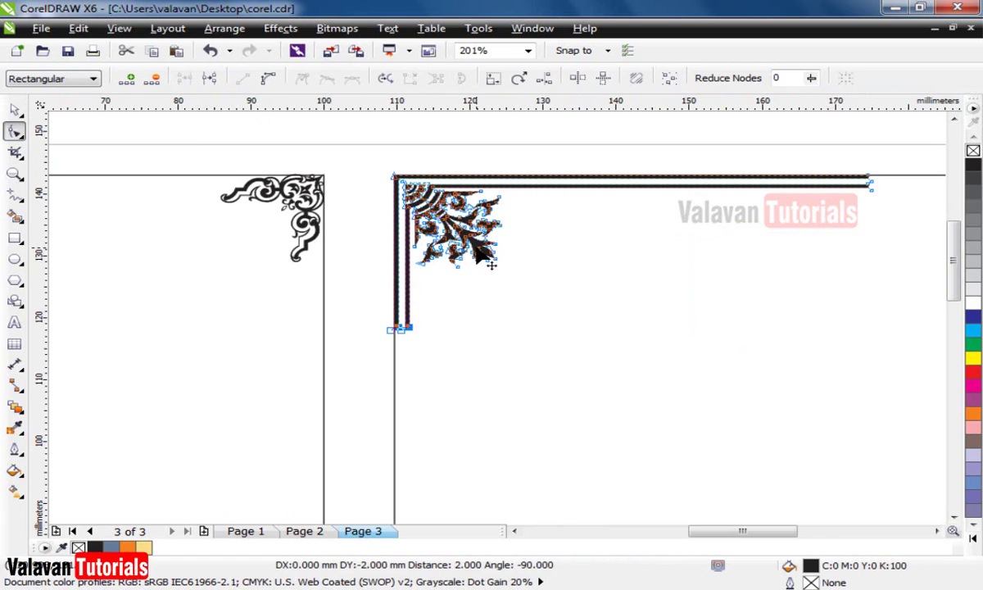
{"action": "key", "text": "Down"}
{"action": "key", "text": "Down"}
{"action": "key", "text": "Down"}
{"action": "key", "text": "Down"}
{"action": "key", "text": "Down"}
{"action": "key", "text": "Down"}
{"action": "key", "text": "Down"}
{"action": "key", "text": "Down"}
{"action": "key", "text": "Escape"}
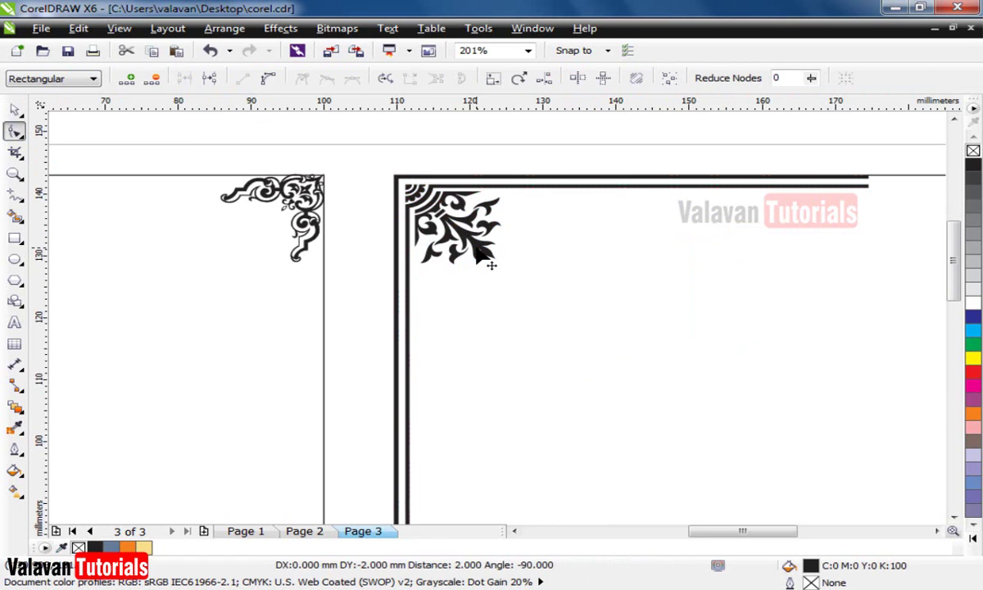
Extend the vertical double lines' lower-end nodes further down until the leafy ornament is about 92.7 mm tall
{"action": "left_click", "coordinate": [476, 252]}
{"action": "scroll", "coordinate": [565, 311], "scroll_direction": "down", "scroll_amount": 5}
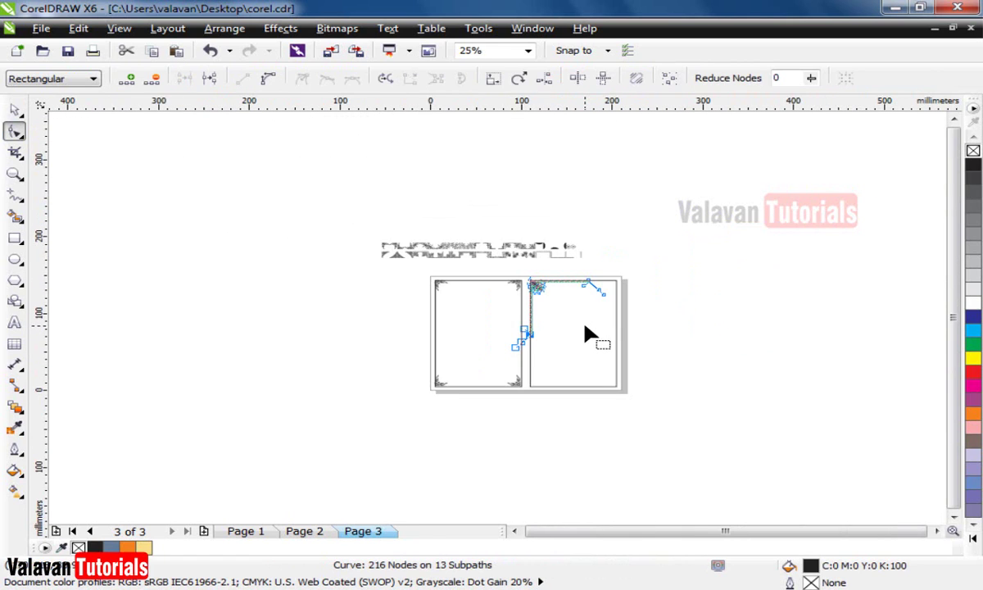
{"action": "scroll", "coordinate": [588, 334], "scroll_direction": "up", "scroll_amount": 2}
{"action": "key", "text": "Down"}
{"action": "key", "text": "Down"}
{"action": "key", "text": "Down"}
{"action": "key", "text": "Down"}
{"action": "key", "text": "Down"}
{"action": "key", "text": "Down"}
{"action": "key", "text": "Down"}
{"action": "key", "text": "Down"}
{"action": "key", "text": "Down"}
{"action": "key", "text": "Down"}
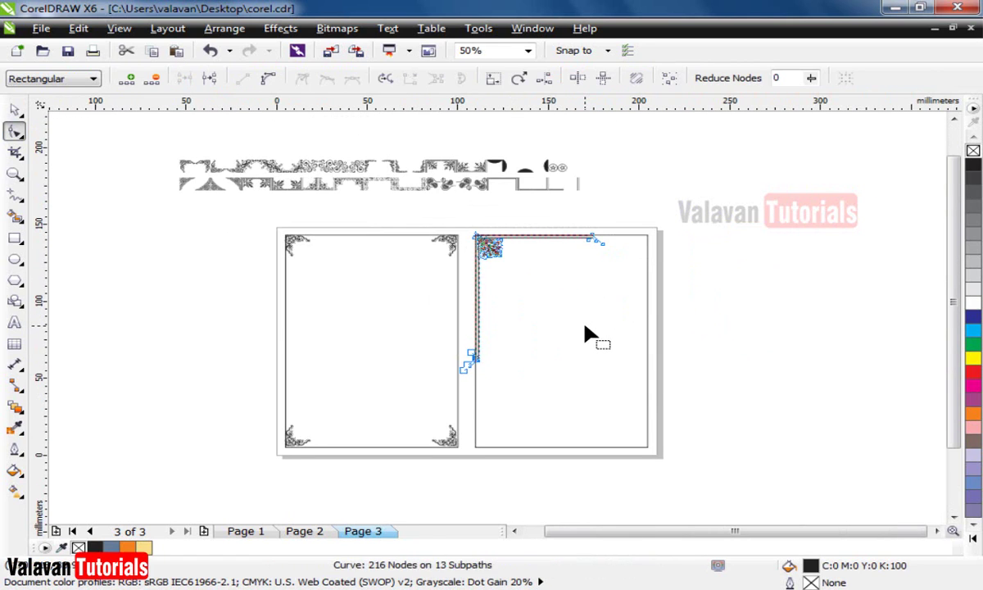
{"action": "key", "text": "space"}
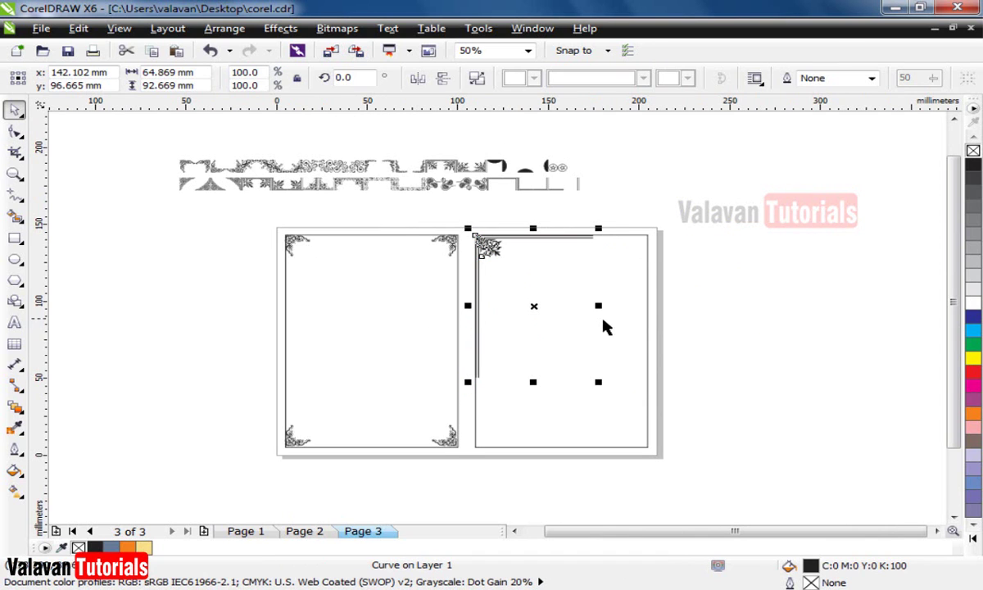
Duplicate the extended leafy ornament, mirror the copy horizontally and align it to the right edge of the second rectangle
{"action": "key", "text": "z"}
{"action": "left_click_drag", "start_coordinate": [698, 440], "coordinate": [298, 195]}
{"action": "key", "text": "space"}
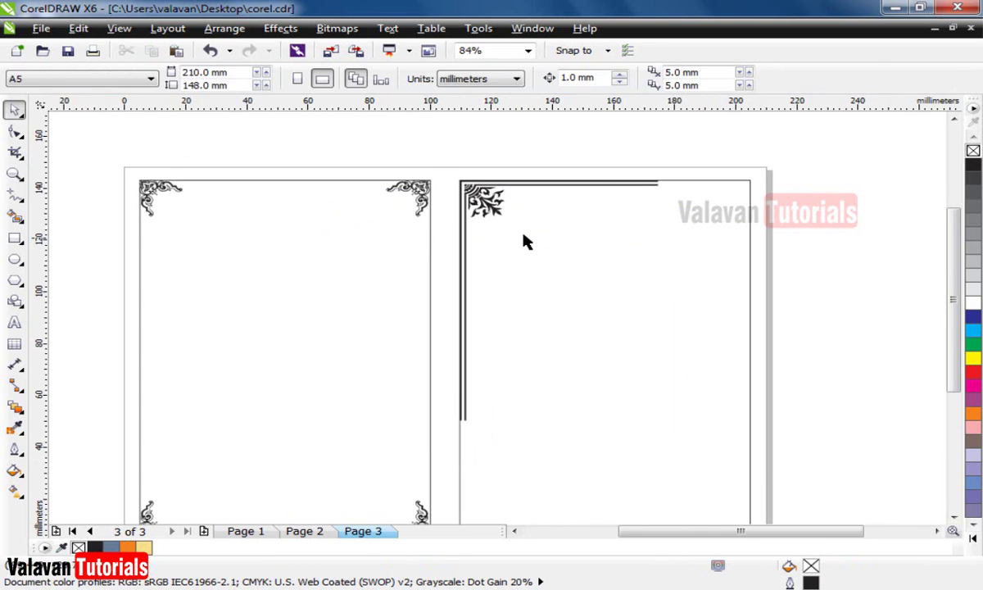
{"action": "left_click", "coordinate": [524, 230]}
{"action": "key", "text": "Escape"}
{"action": "left_click", "coordinate": [493, 208]}
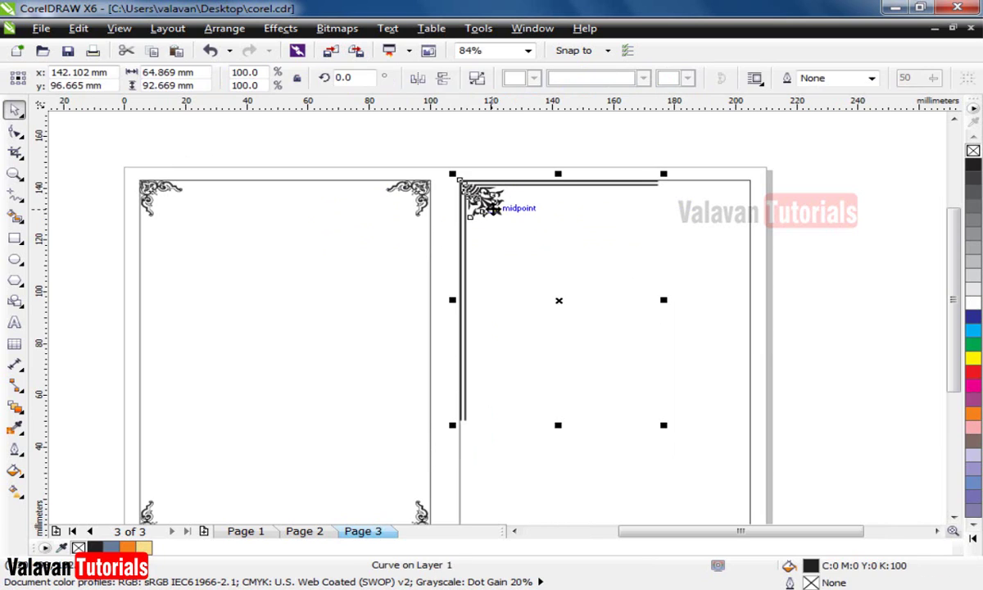
{"action": "key", "text": "KP_Add"}
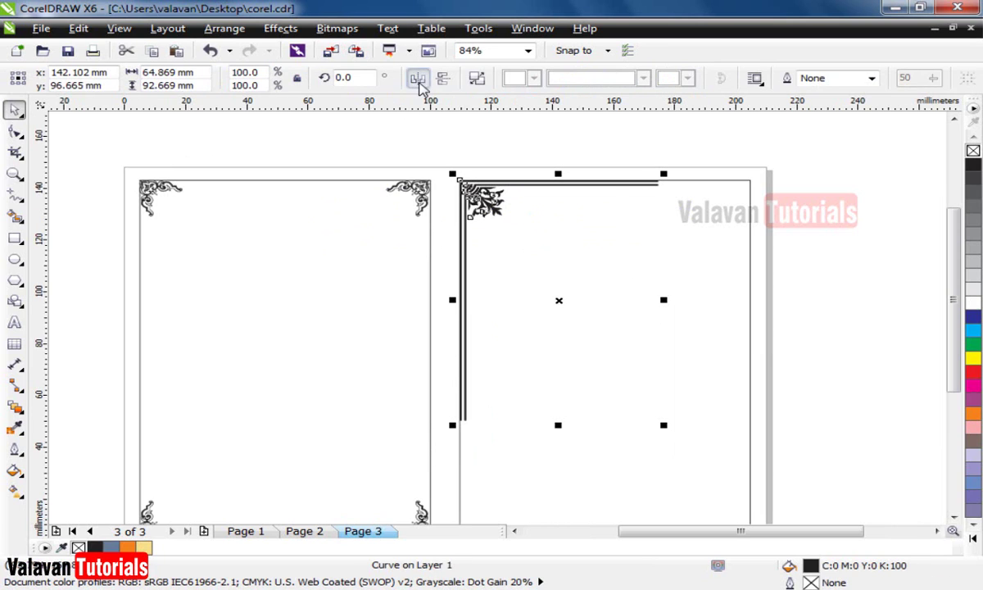
{"action": "left_click", "coordinate": [416, 78]}
{"action": "left_click", "coordinate": [737, 261], "text": "shift"}
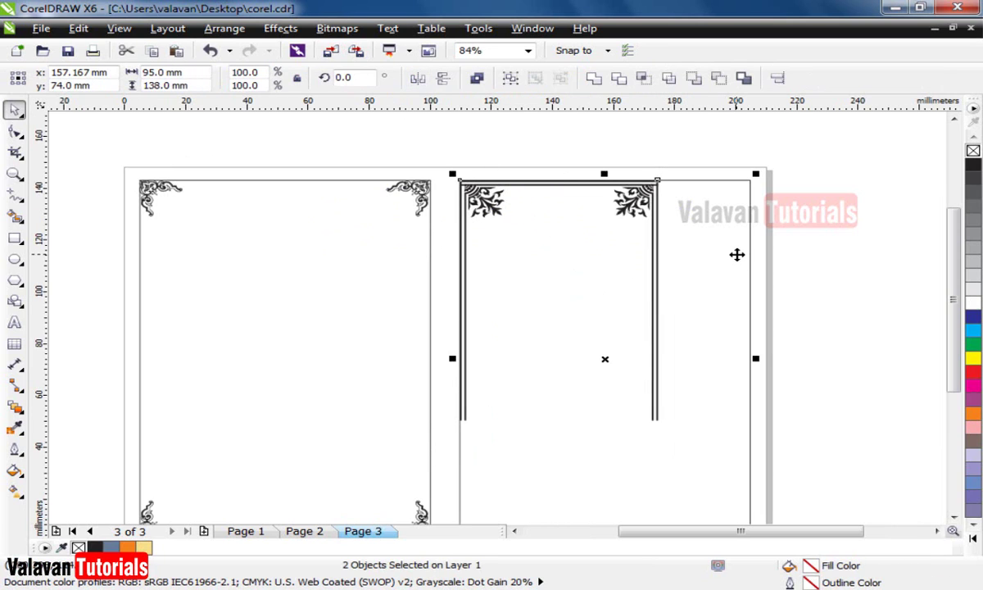
{"action": "key", "text": "r"}
{"action": "key", "text": "Escape"}
Examine how the mirrored double lines meet along the top edge of the second frame
{"action": "key", "text": "z"}
{"action": "left_click", "coordinate": [498, 166]}
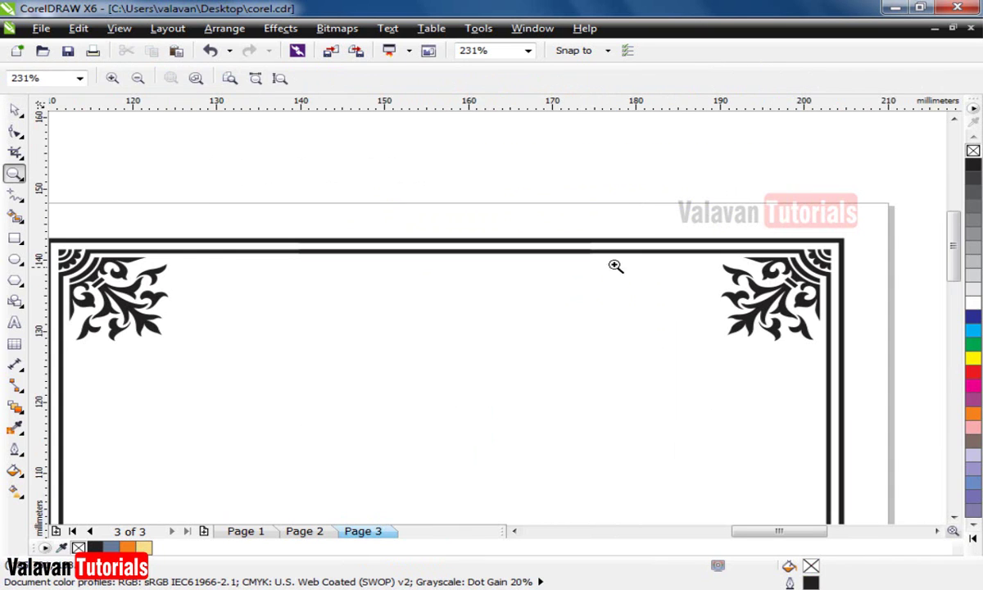
{"action": "key", "text": "space"}
{"action": "scroll", "coordinate": [563, 275], "scroll_direction": "down", "scroll_amount": 3}
{"action": "scroll", "coordinate": [563, 275], "scroll_direction": "down", "scroll_amount": 2}
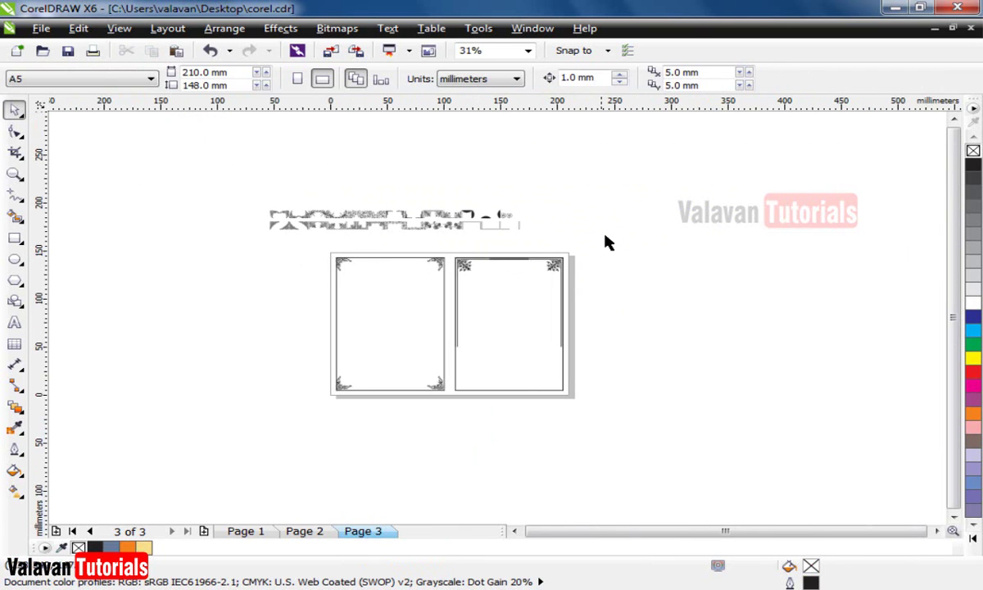
{"action": "key", "text": "z"}
{"action": "left_click_drag", "start_coordinate": [610, 396], "coordinate": [391, 231]}
{"action": "key", "text": "space"}
Select the left and right leafy ornaments of the second frame and weld them into one curve
{"action": "left_click", "coordinate": [422, 210]}
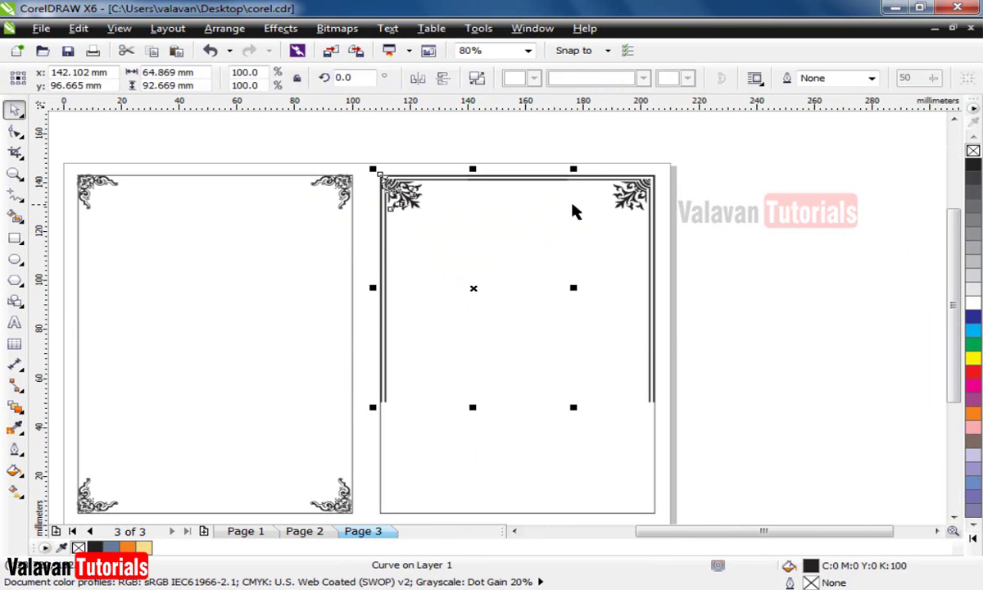
{"action": "left_click", "coordinate": [634, 201], "text": "shift"}
{"action": "left_click_drag", "start_coordinate": [634, 201], "coordinate": [742, 212]}
{"action": "key", "text": "ctrl+z"}
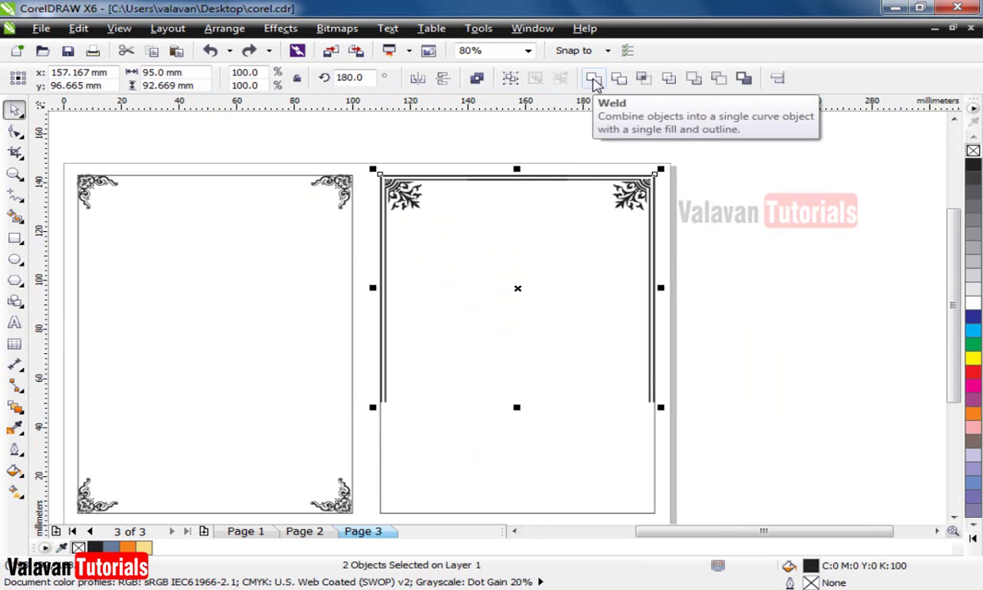
{"action": "left_click", "coordinate": [594, 80]}
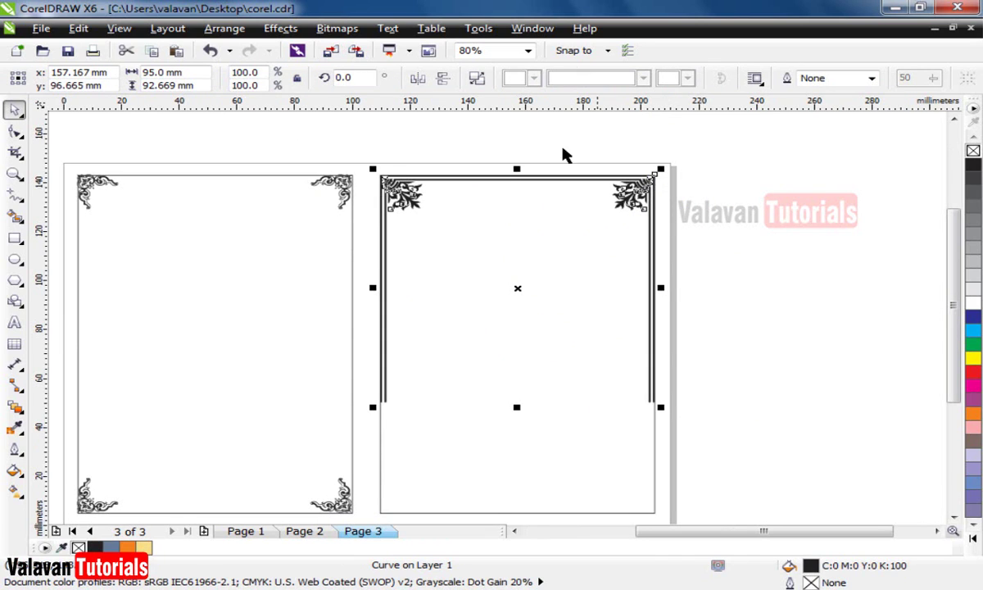
Duplicate the welded top half, mirror the copy vertically and align it to the bottom edge of the second rectangle
{"action": "left_click", "coordinate": [443, 79]}
{"action": "left_click", "coordinate": [555, 466], "text": "shift"}
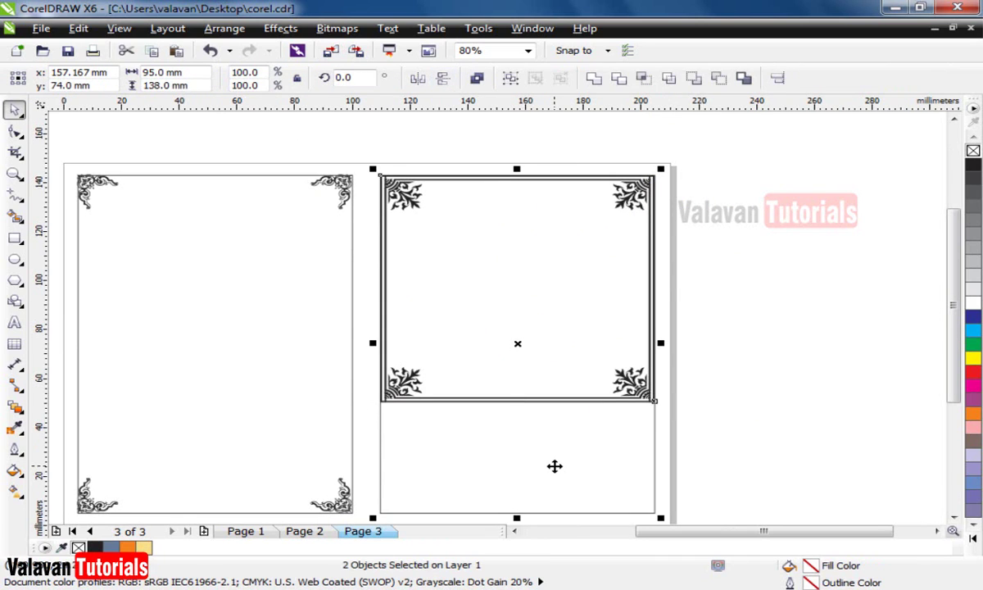
{"action": "key", "text": "b"}
{"action": "left_click", "coordinate": [714, 442]}
Weld the top and bottom halves of the leafy double-line border into a single curve
{"action": "left_click", "coordinate": [625, 497]}
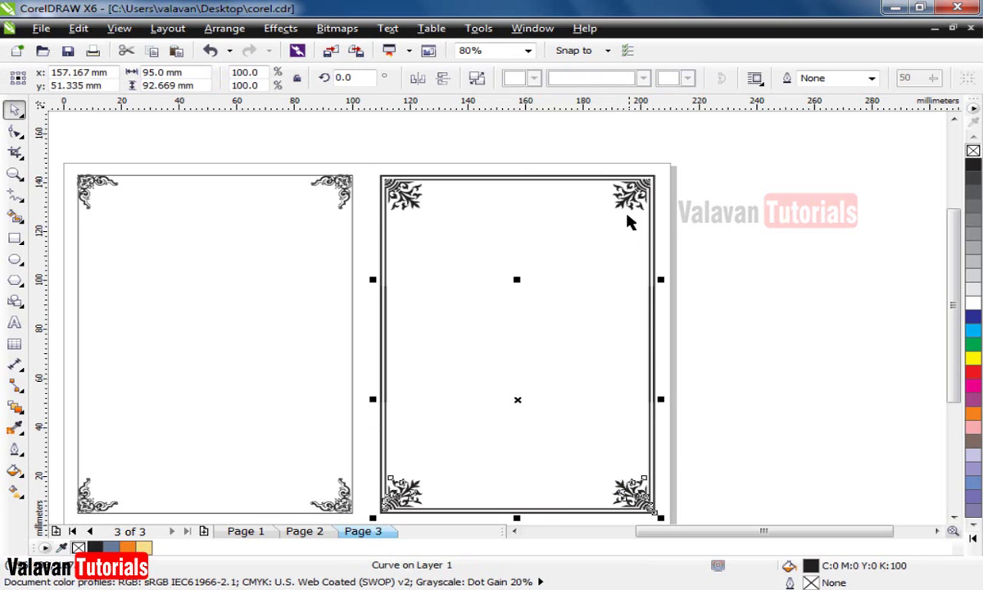
{"action": "left_click", "coordinate": [591, 189], "text": "shift"}
{"action": "left_click", "coordinate": [597, 80]}
{"action": "left_click", "coordinate": [659, 194]}
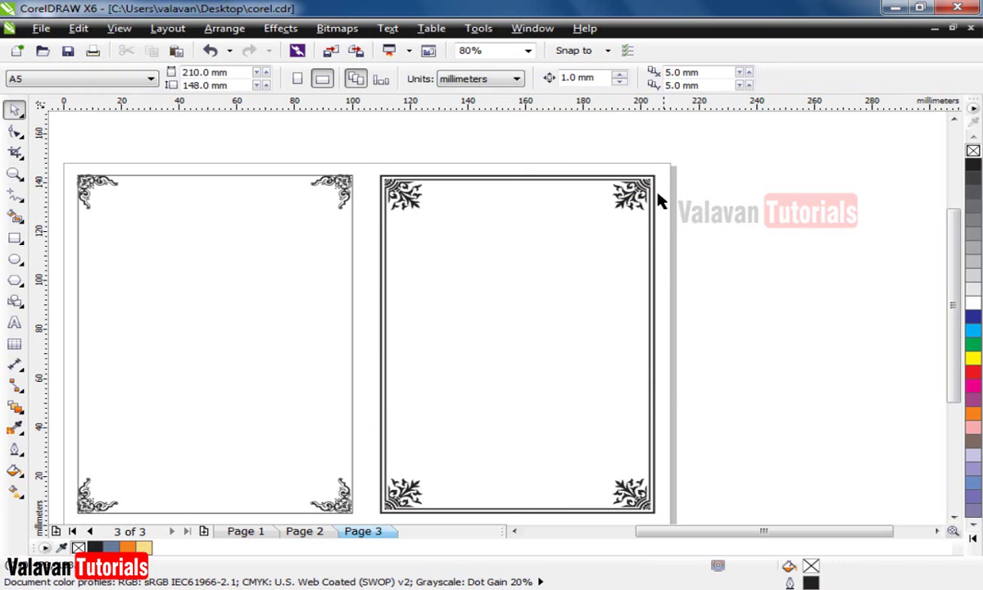
Try moving the welded leafy border off its rectangle and undo the move
{"action": "left_click_drag", "start_coordinate": [647, 190], "coordinate": [848, 195]}
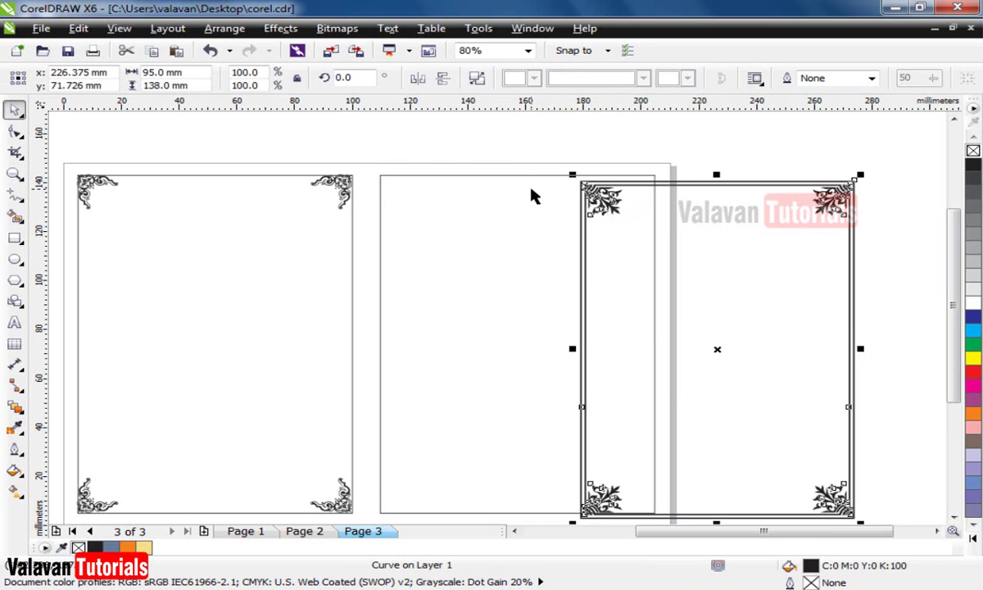
{"action": "key", "text": "ctrl+z"}
{"action": "left_click", "coordinate": [726, 189]}
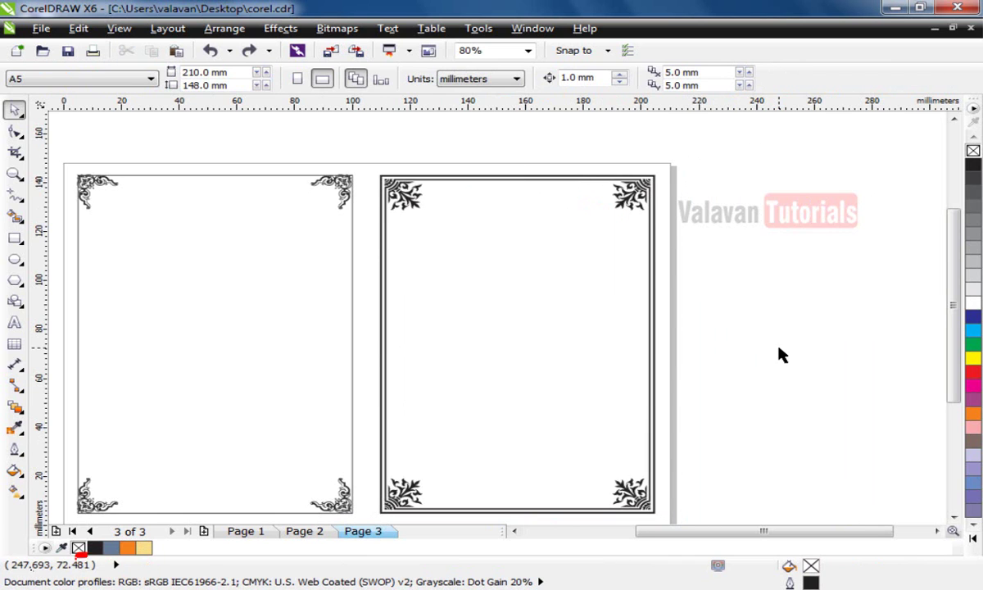
Move the two-line Art-005 ornament text to just above the page, centred at about X 102.6 mm, Y 165.8 mm
{"action": "scroll", "coordinate": [780, 347], "scroll_direction": "down", "scroll_amount": 2}
{"action": "key", "text": "F2"}
{"action": "left_click_drag", "start_coordinate": [744, 432], "coordinate": [323, 184]}
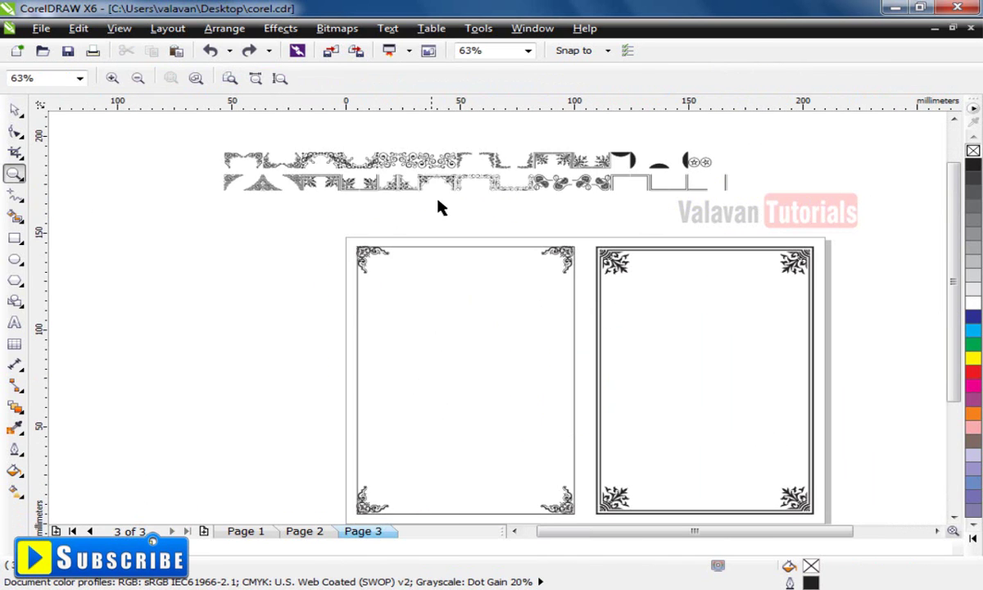
{"action": "left_click_drag", "start_coordinate": [457, 167], "coordinate": [557, 197]}
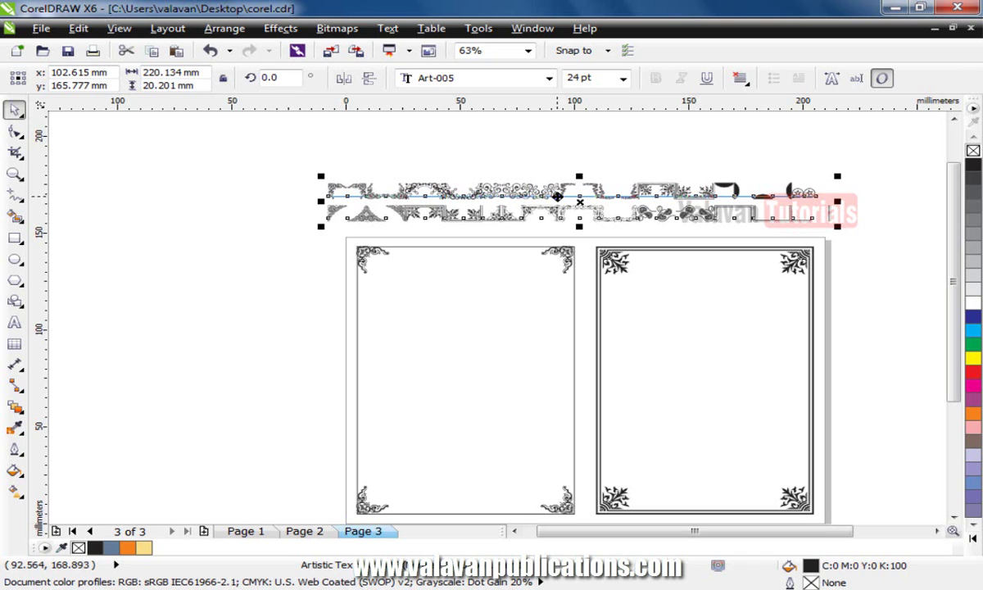
{"action": "left_click", "coordinate": [524, 147]}
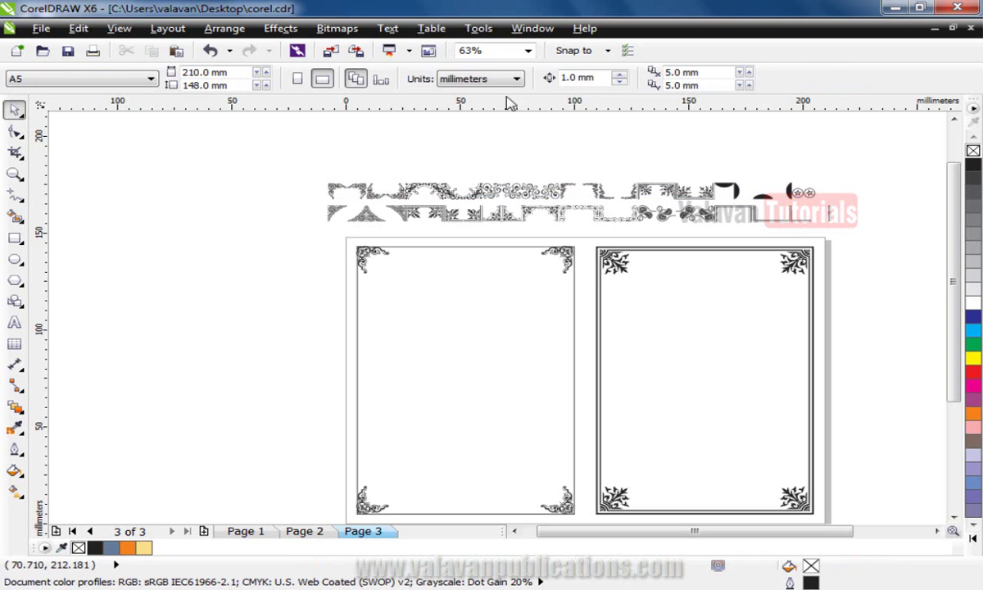
Preview the ornament text in other Art fonts such as Art-006, Art-008 and Art-010, keeping Art-005
{"action": "left_click", "coordinate": [521, 187]}
{"action": "left_click", "coordinate": [545, 78]}
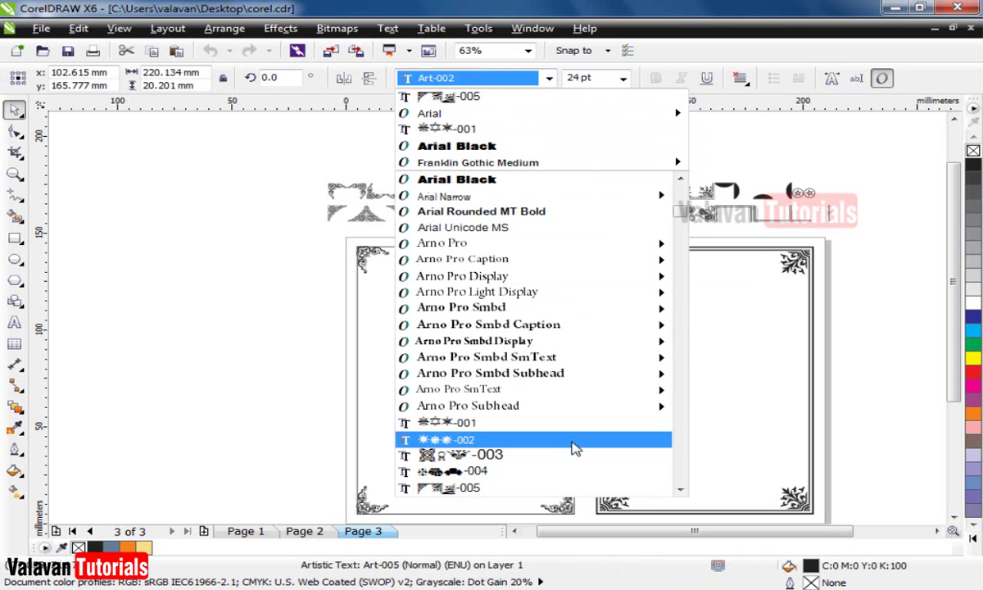
{"action": "scroll", "coordinate": [565, 426], "scroll_direction": "down", "scroll_amount": 1}
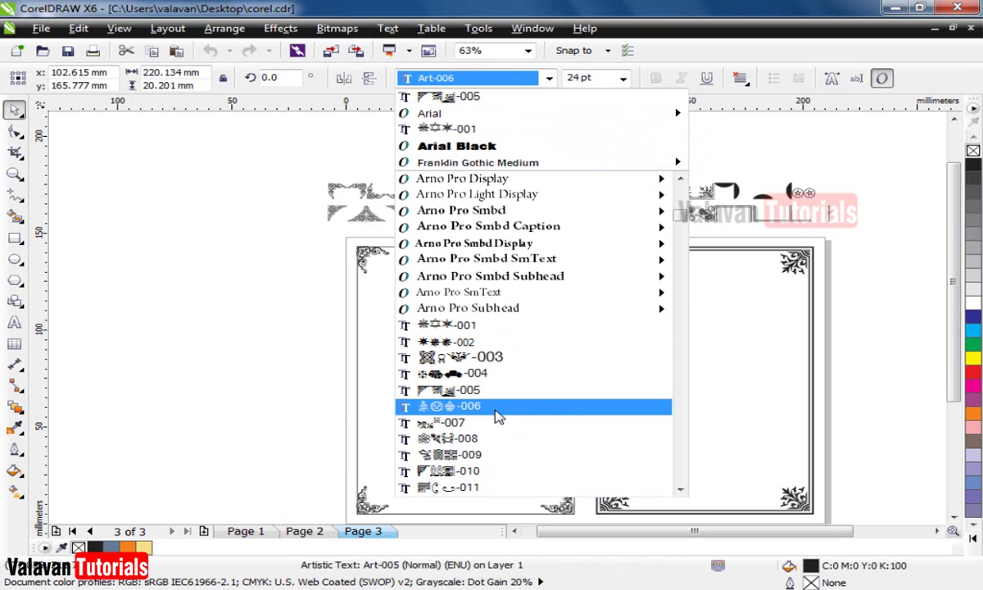
{"action": "scroll", "coordinate": [509, 420], "scroll_direction": "down", "scroll_amount": 1}
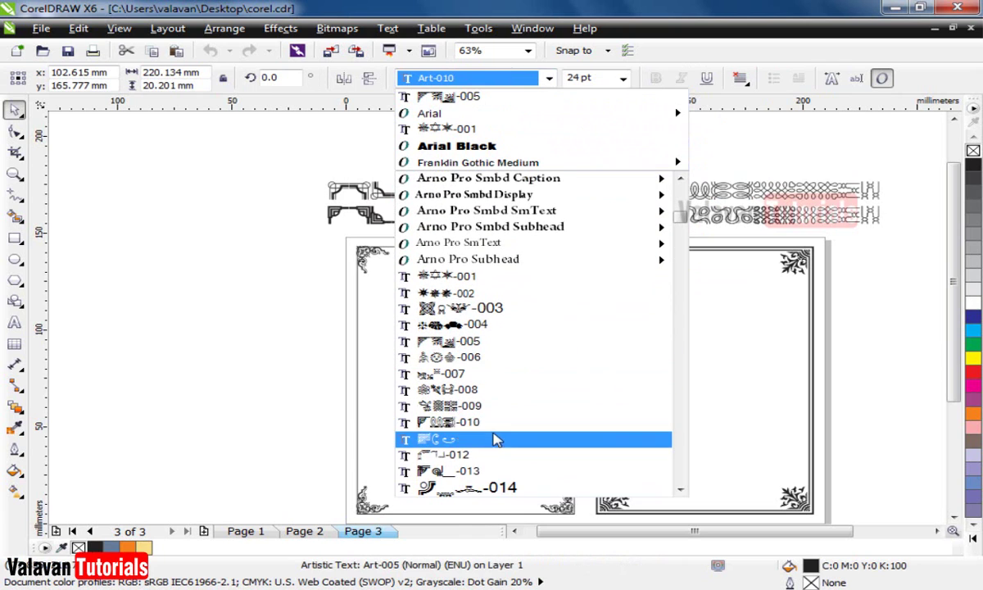
{"action": "scroll", "coordinate": [509, 441], "scroll_direction": "down", "scroll_amount": 1}
{"action": "scroll", "coordinate": [510, 443], "scroll_direction": "down", "scroll_amount": 3}
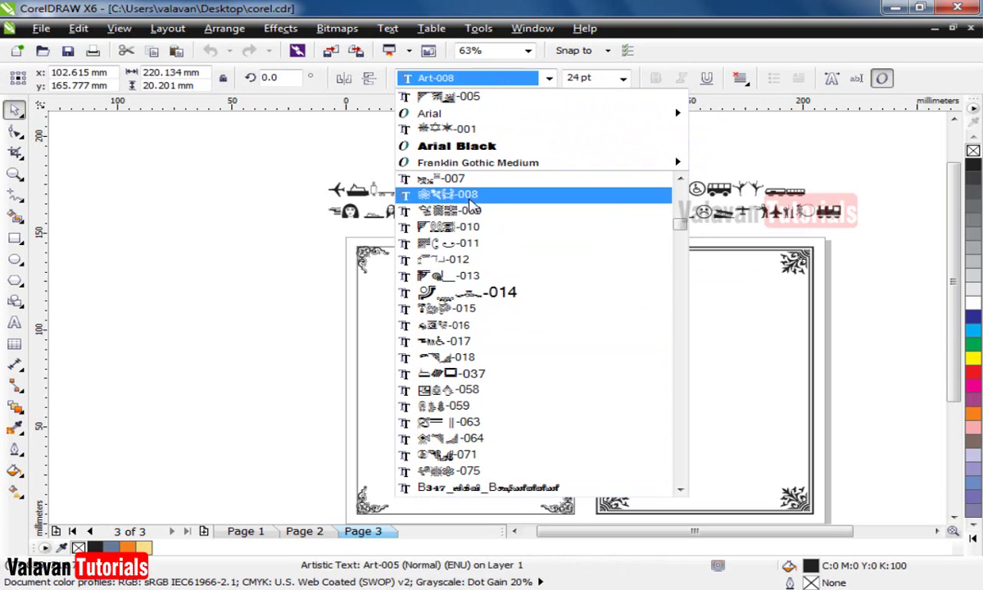
{"action": "left_click", "coordinate": [280, 385]}
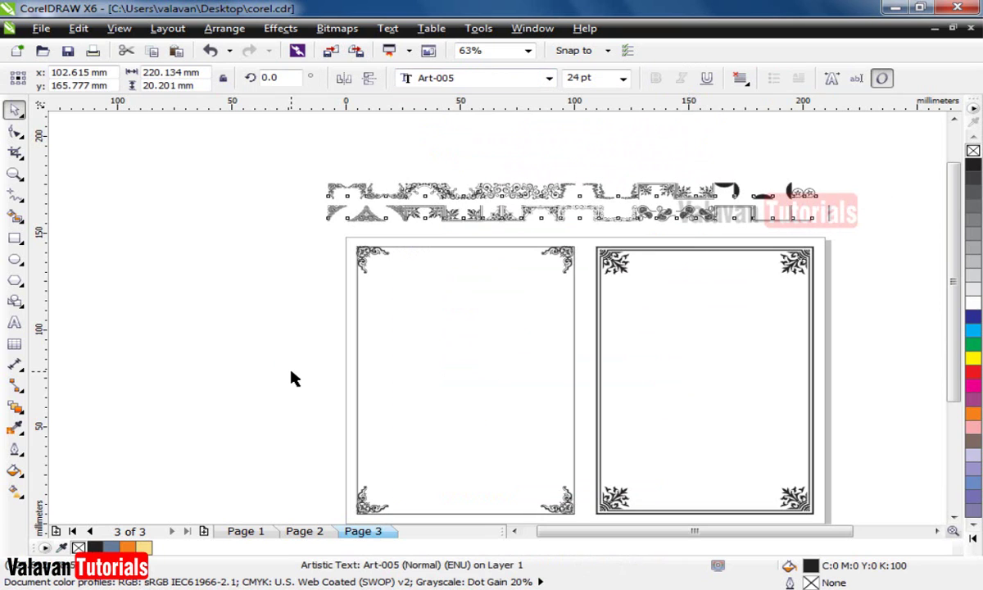
{"action": "left_click_drag", "start_coordinate": [290, 372], "coordinate": [258, 321]}
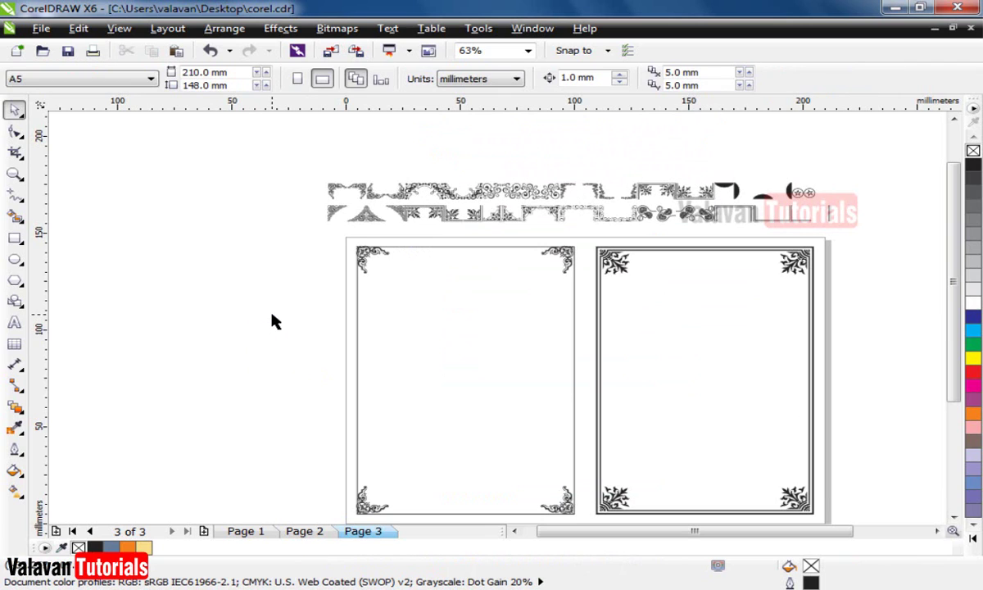
{"action": "key", "text": "F4"}
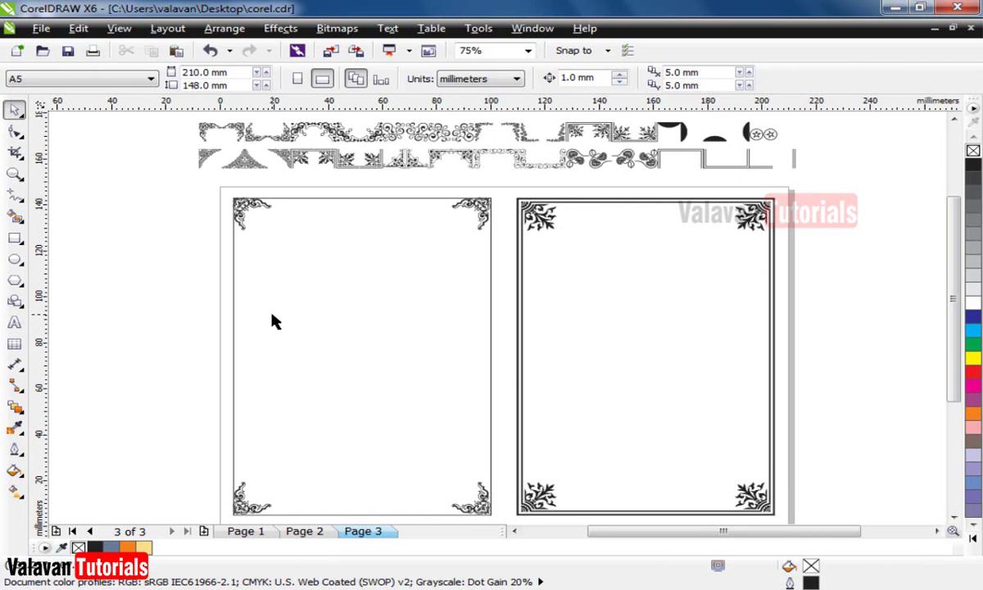